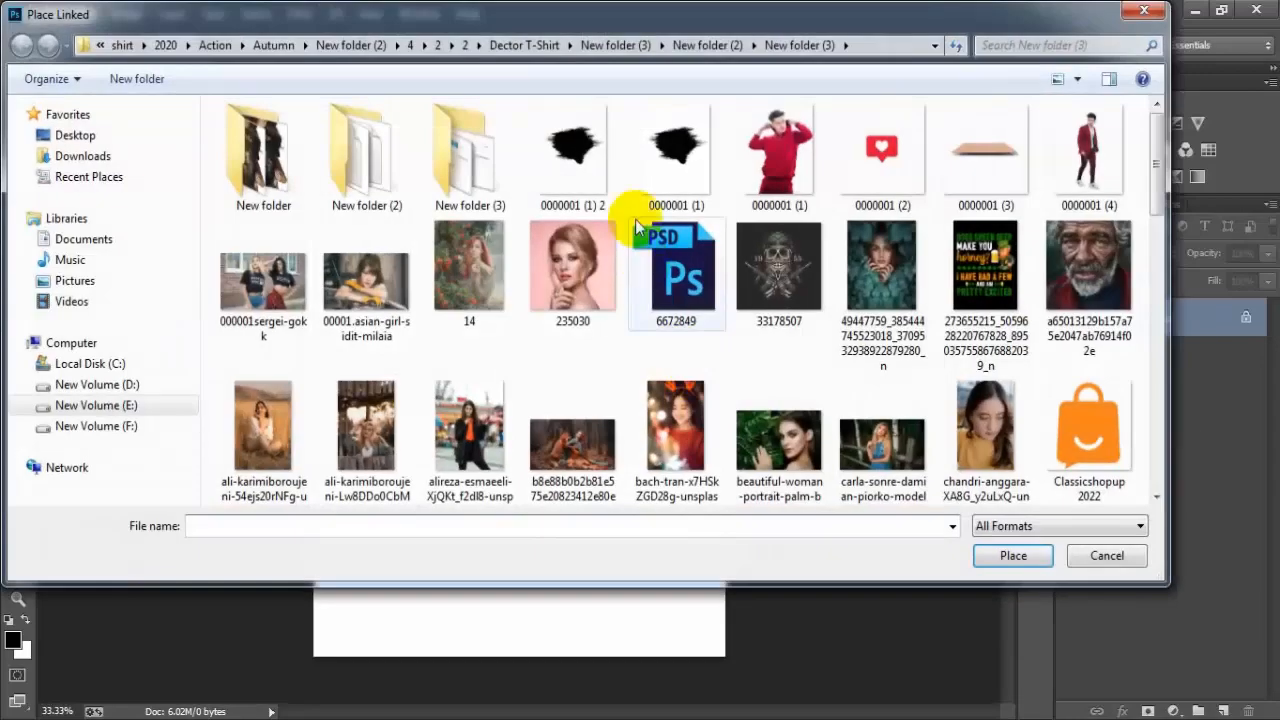
- Place the black brush-stroke image "0000001 (1) 2" as a linked file and rasterize its layer
{"action": "left_click", "coordinate": [605, 185]}
{"action": "left_click", "coordinate": [1012, 556]}
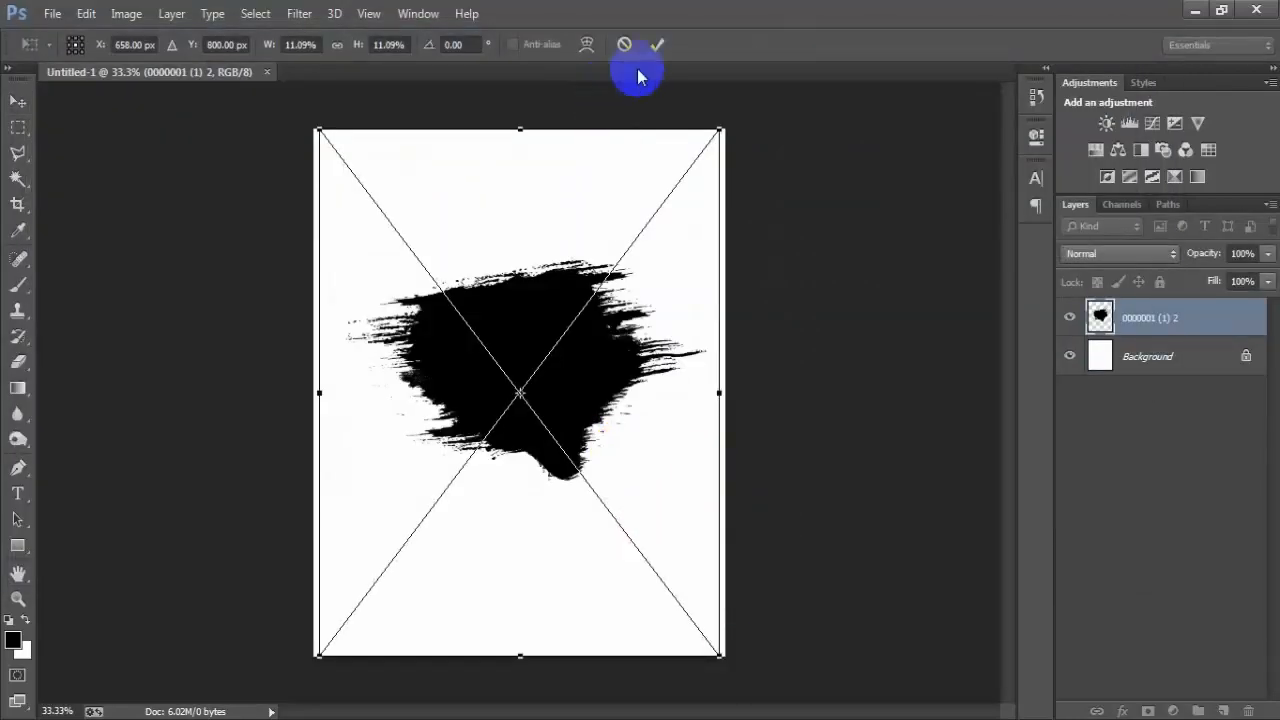
{"action": "left_click", "coordinate": [656, 45]}
{"action": "right_click", "coordinate": [1212, 327]}
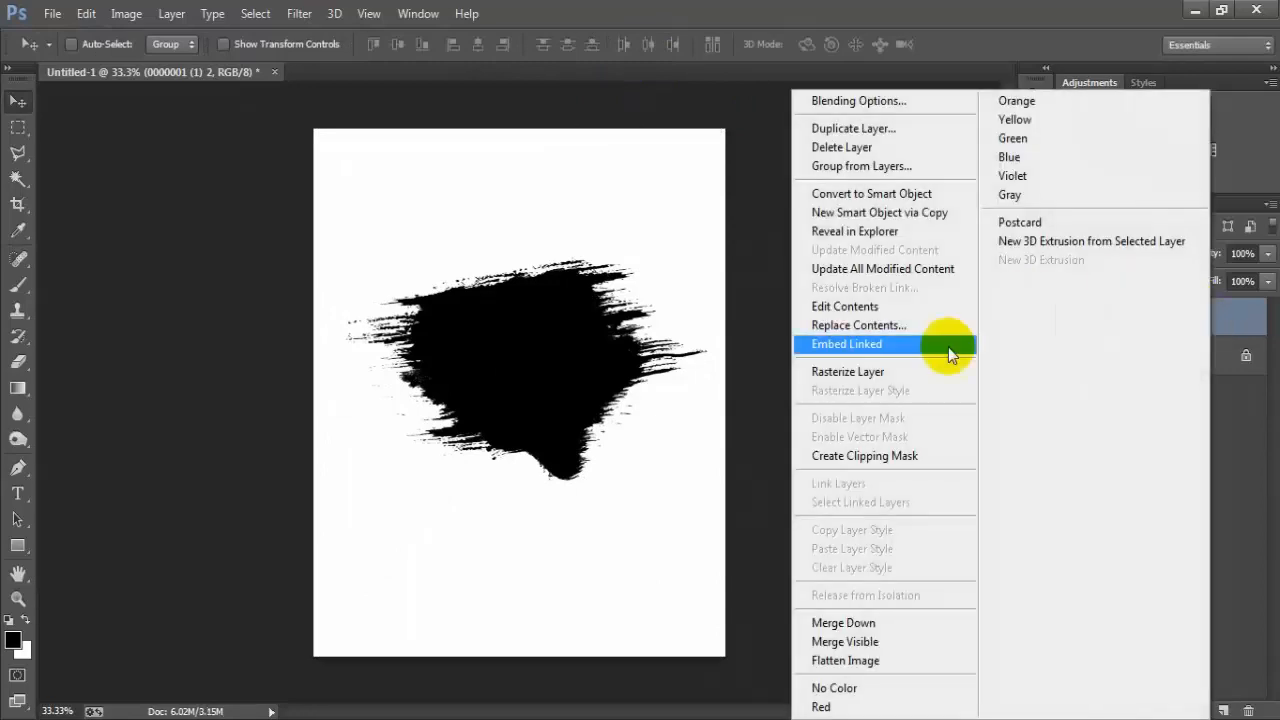
{"action": "left_click", "coordinate": [919, 372]}
{"action": "left_click", "coordinate": [52, 13]}
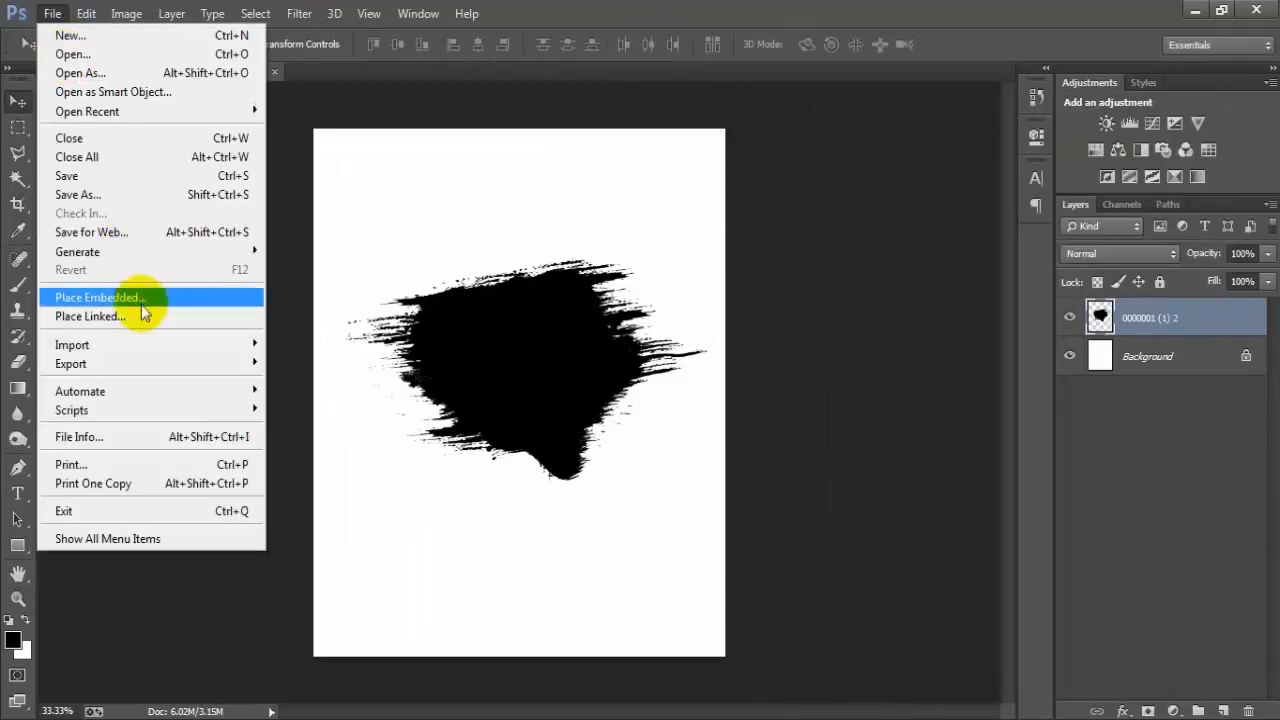
{"action": "left_click", "coordinate": [143, 314]}
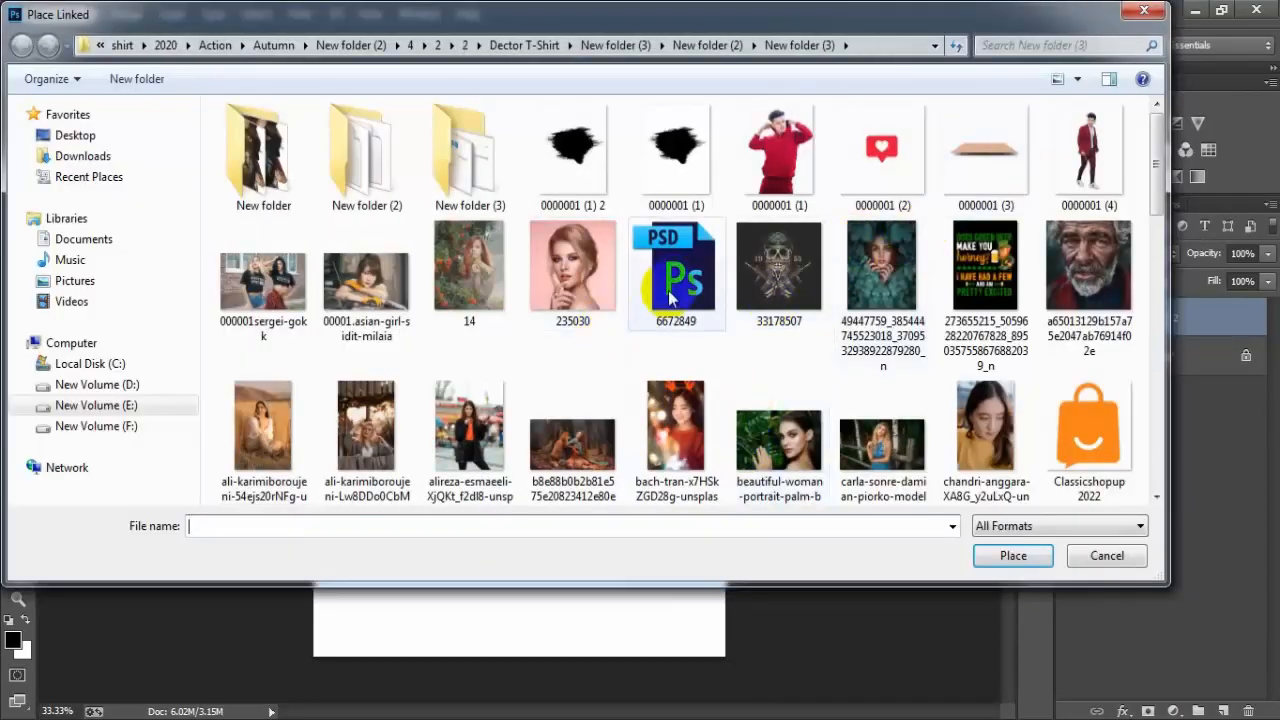
{"action": "double_click", "coordinate": [478, 181]}
{"action": "left_click", "coordinate": [677, 180]}
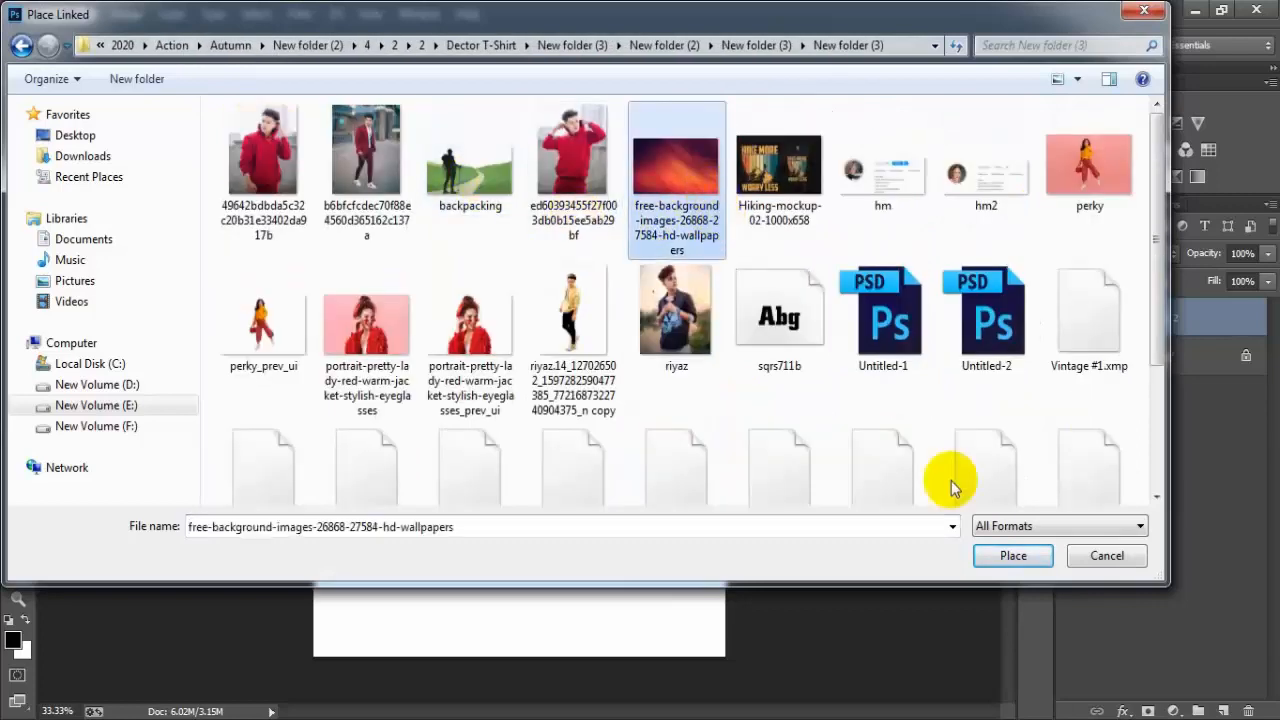
{"action": "left_click", "coordinate": [991, 553]}
{"action": "left_click", "coordinate": [657, 44]}
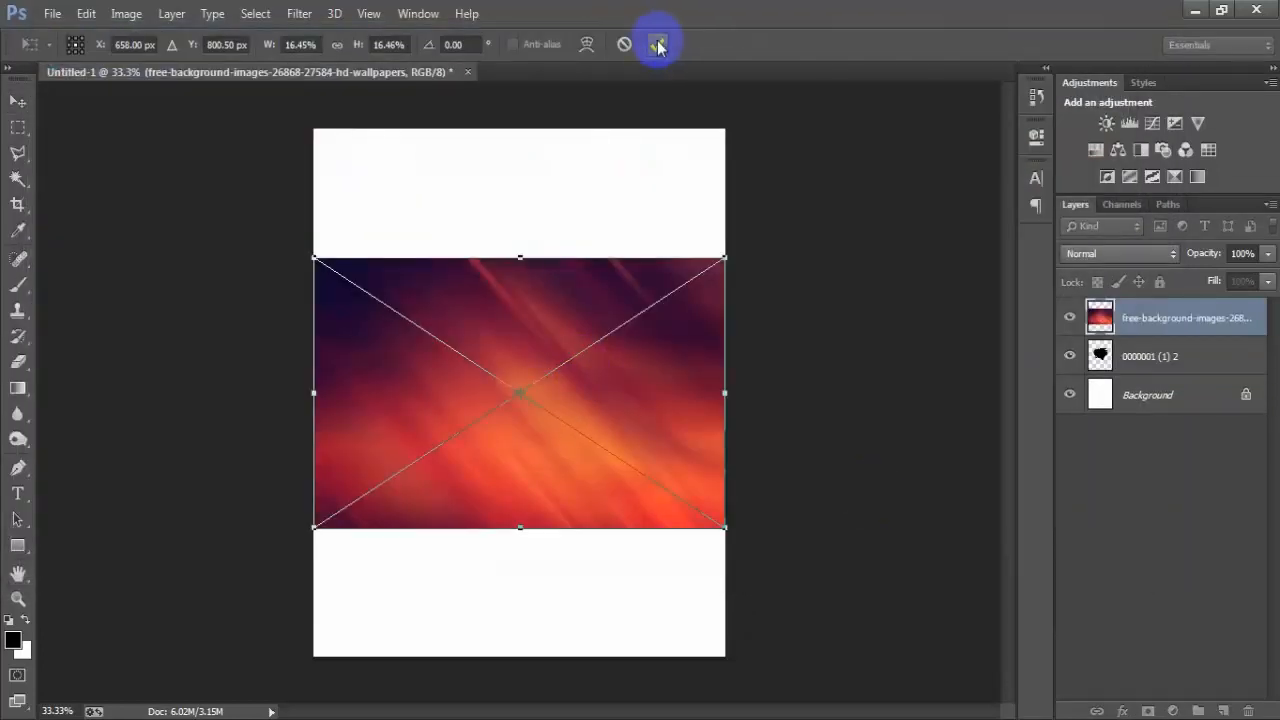
{"action": "right_click", "coordinate": [1187, 328]}
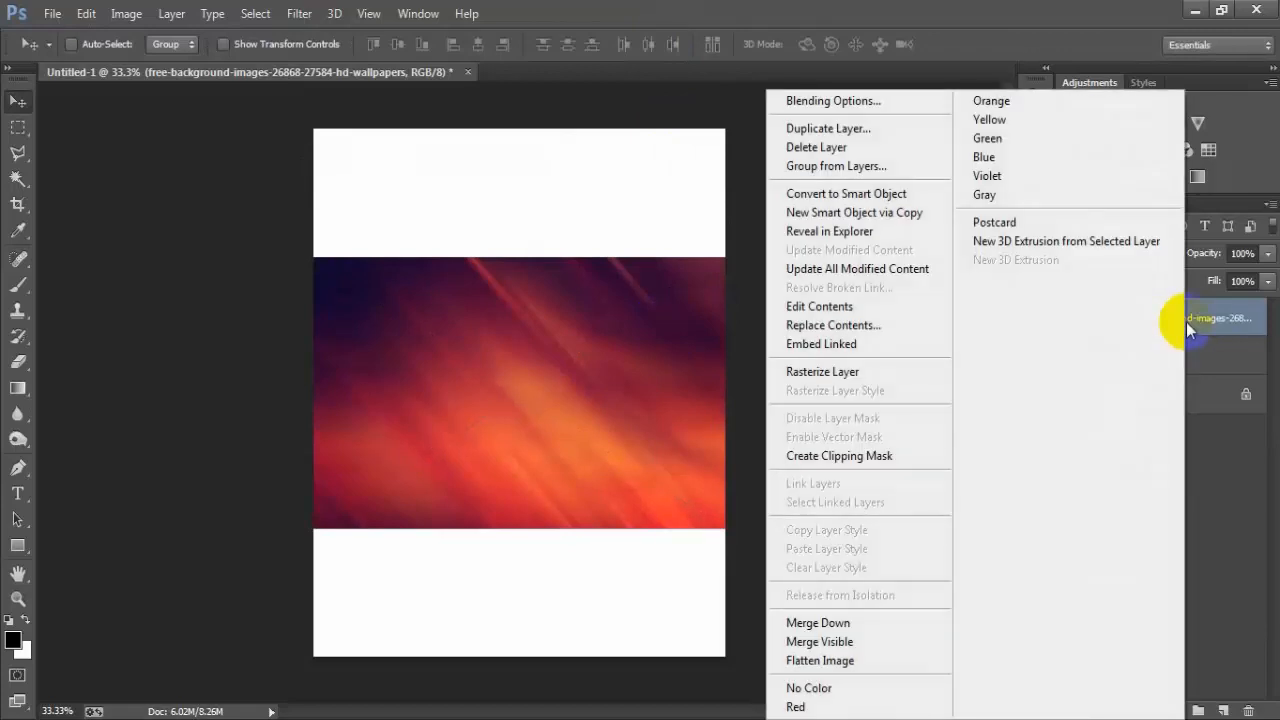
{"action": "left_click", "coordinate": [850, 531]}
- Clip the orange-purple background image to the brush-stroke layer with a clipping mask and compare it hidden and shown
{"action": "left_click", "coordinate": [1077, 320]}
{"action": "left_click", "coordinate": [1076, 320]}
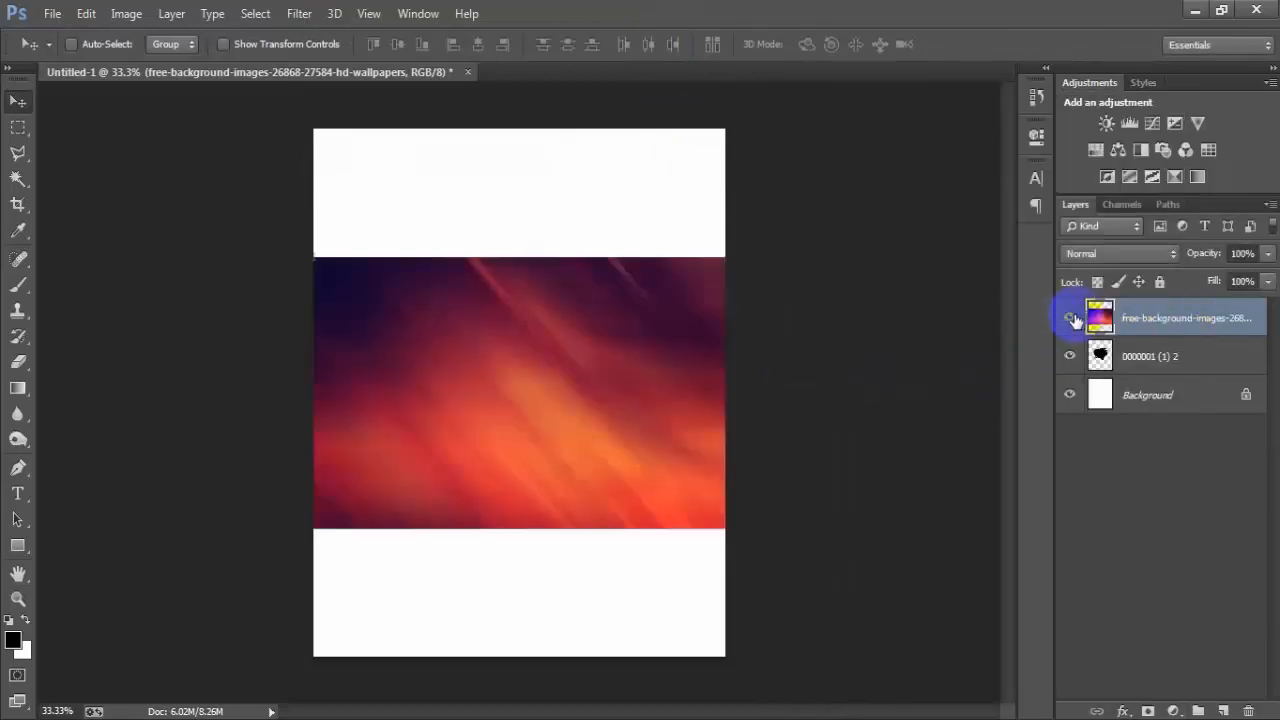
{"action": "right_click", "coordinate": [1192, 318]}
{"action": "left_click", "coordinate": [837, 354]}
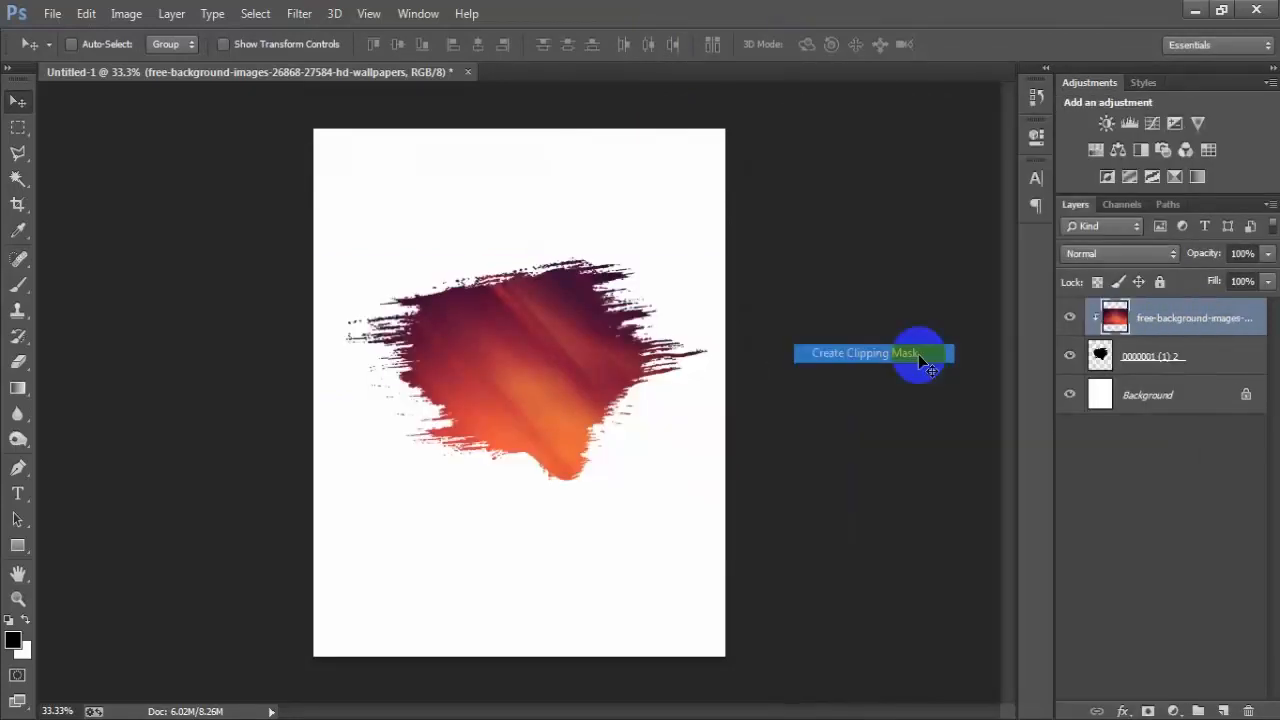
{"action": "left_click", "coordinate": [1067, 318]}
{"action": "left_click", "coordinate": [1067, 318]}
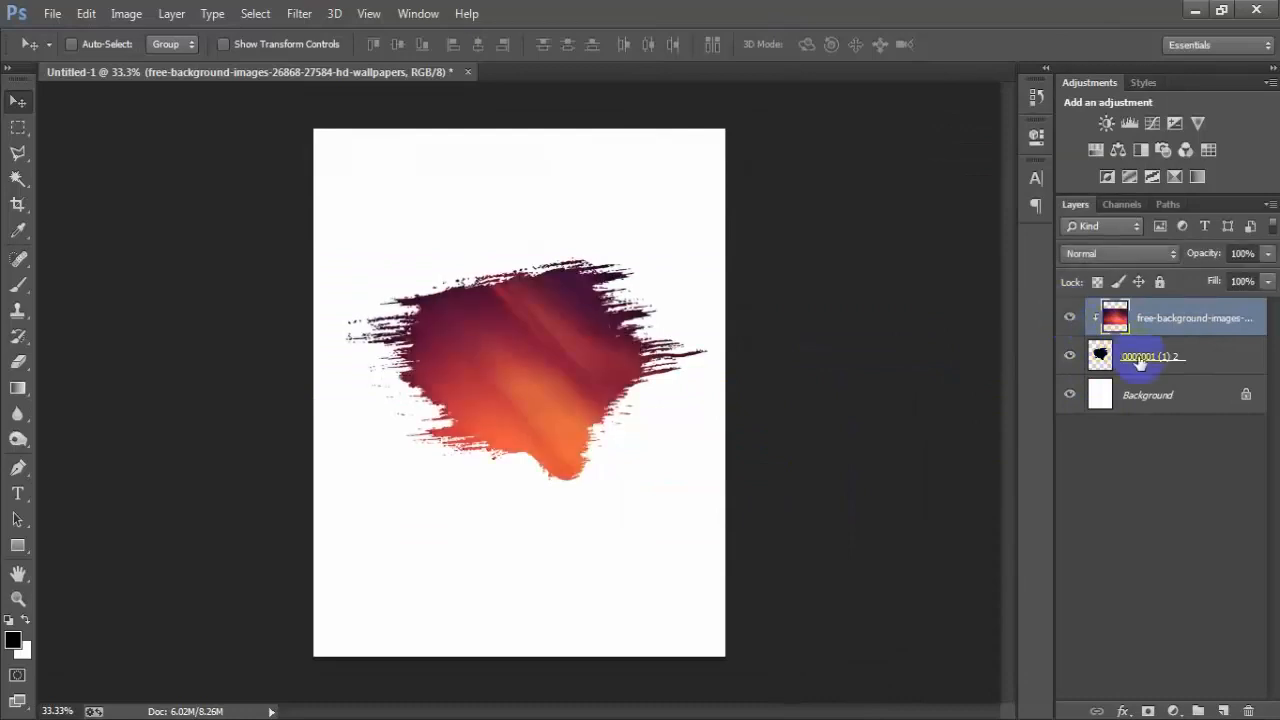
- Merge the clipped background image and the brush-stroke layer into one layer
{"action": "left_click", "coordinate": [1070, 360]}
{"action": "left_click", "coordinate": [1070, 360]}
{"action": "left_click", "coordinate": [1146, 360], "text": "ctrl"}
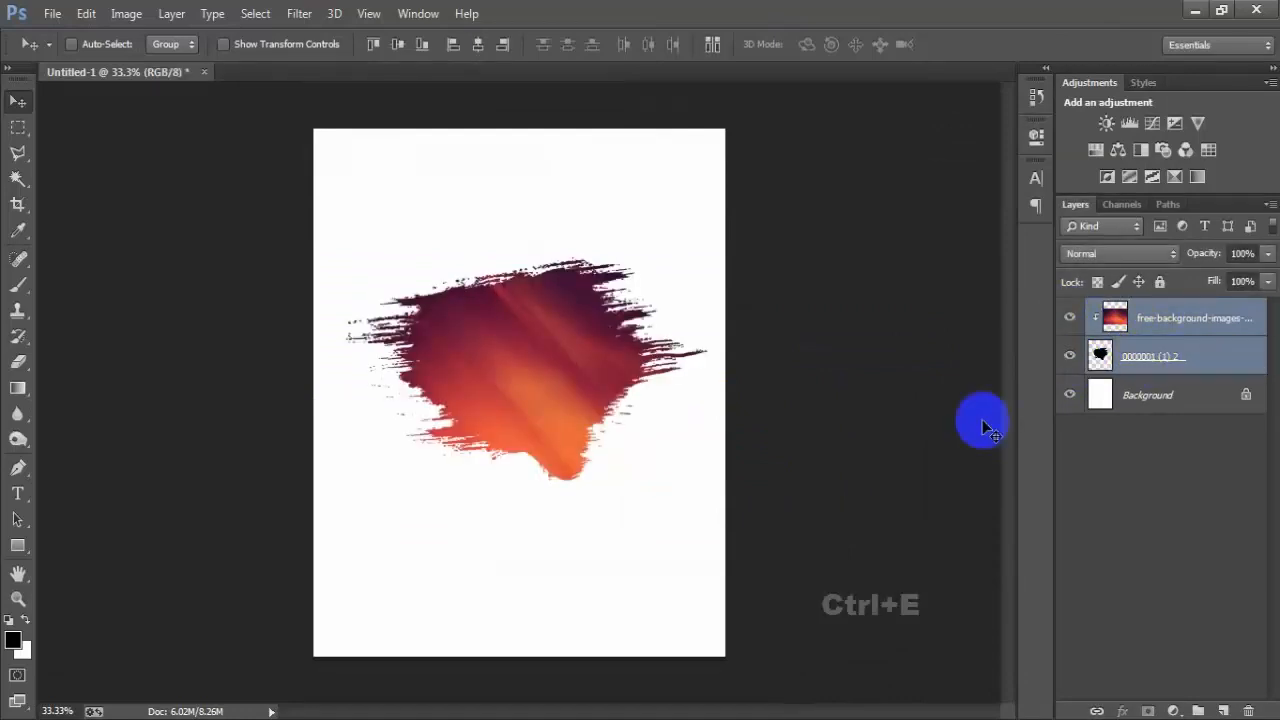
{"action": "key", "text": "ctrl+e"}
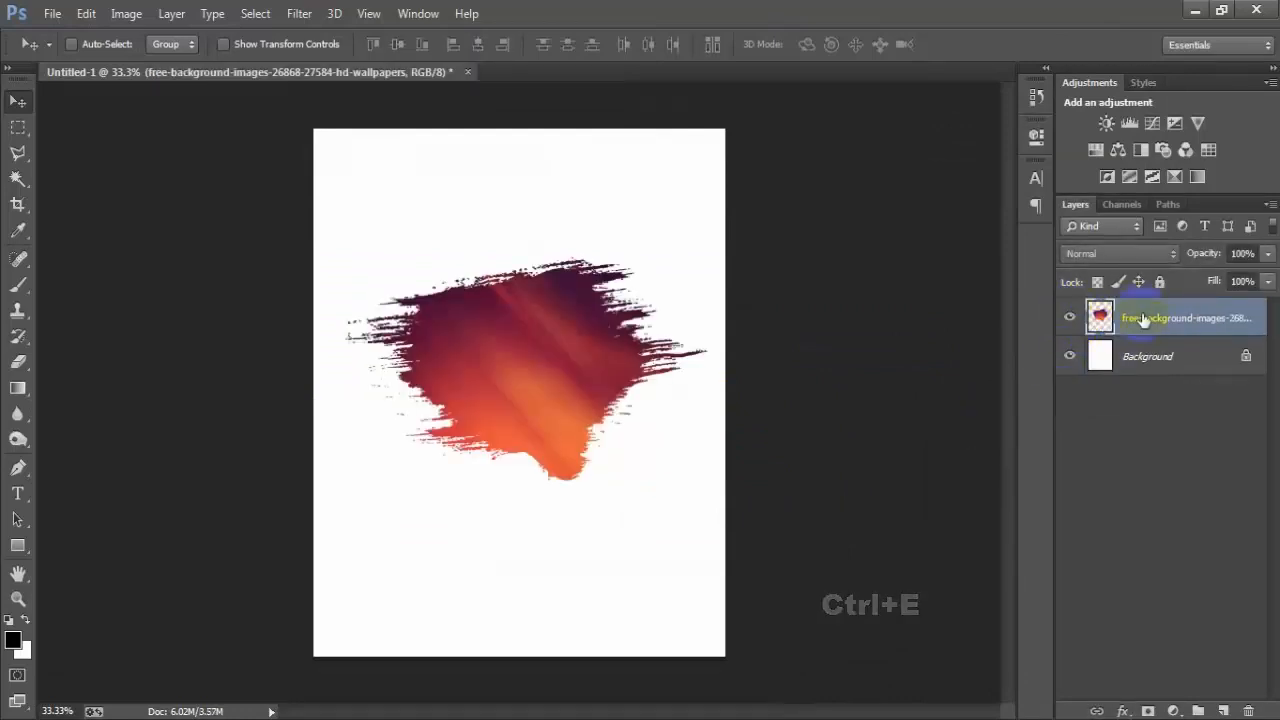
- Place the cut-out photo "0000001 (1)" of the man in the red hoodie as a linked file
{"action": "left_click", "coordinate": [52, 13]}
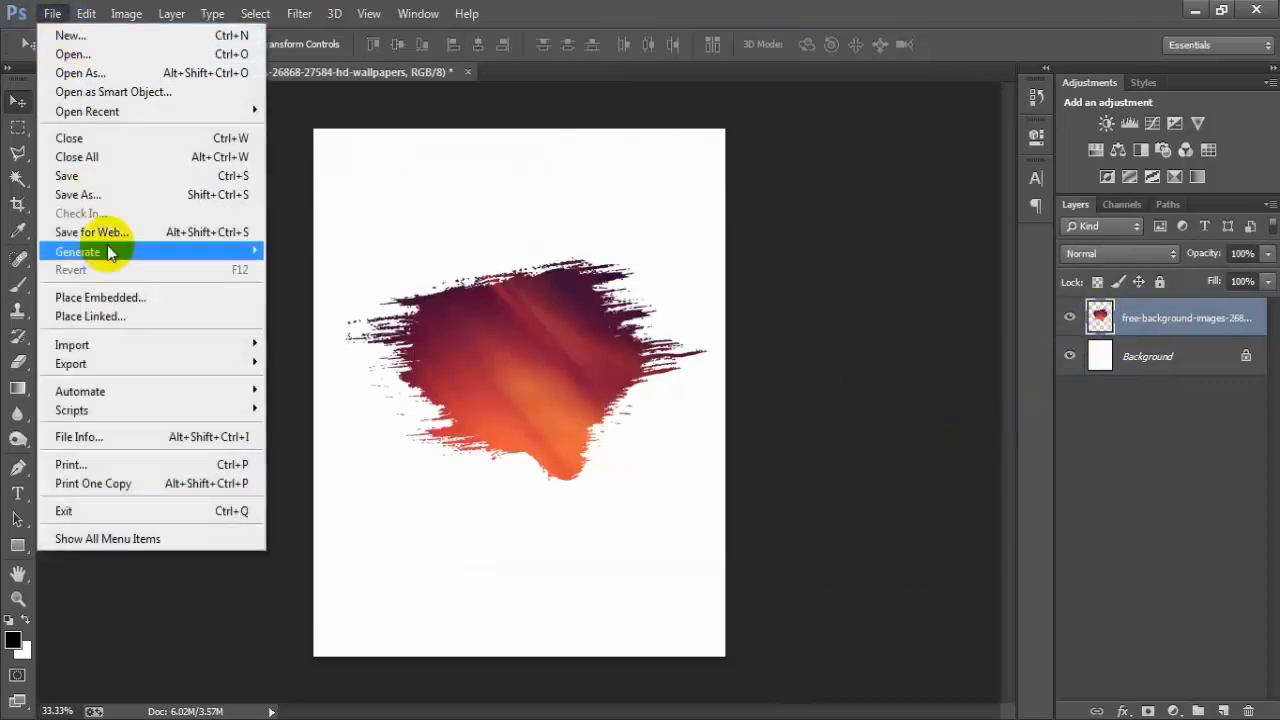
{"action": "left_click", "coordinate": [90, 316]}
{"action": "left_click", "coordinate": [757, 45]}
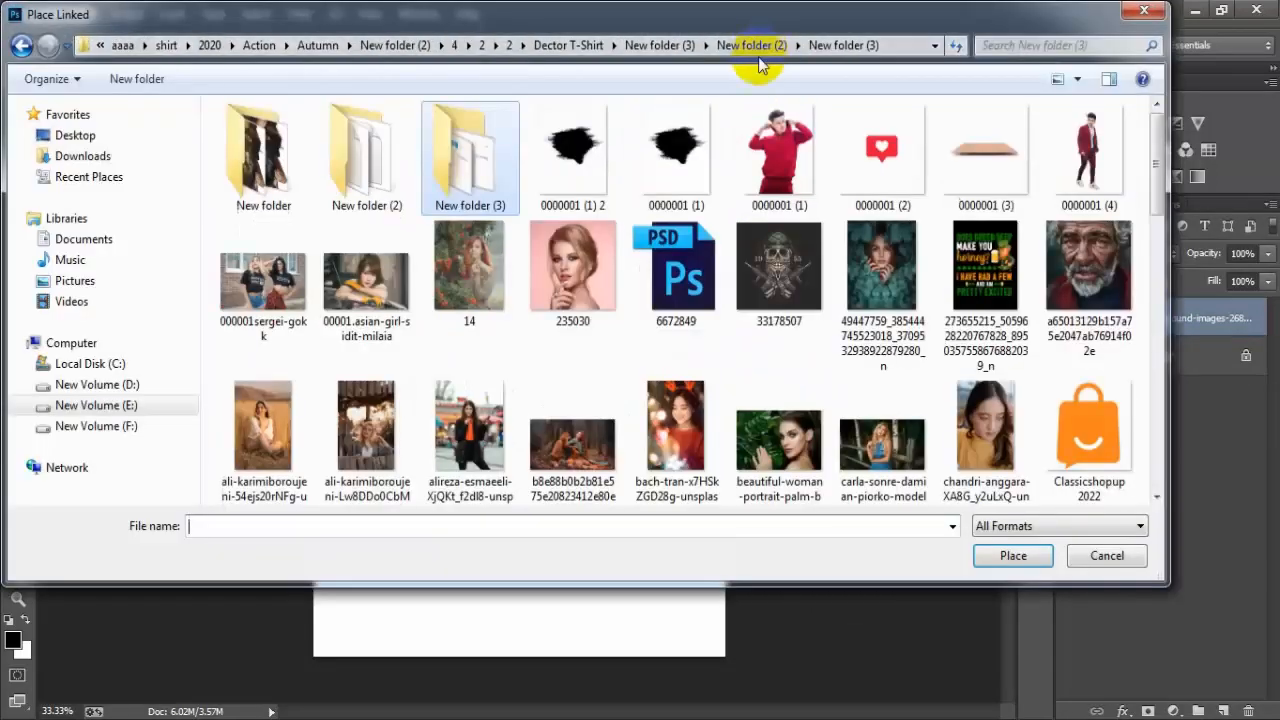
{"action": "left_click", "coordinate": [779, 155]}
{"action": "left_click", "coordinate": [1004, 557]}
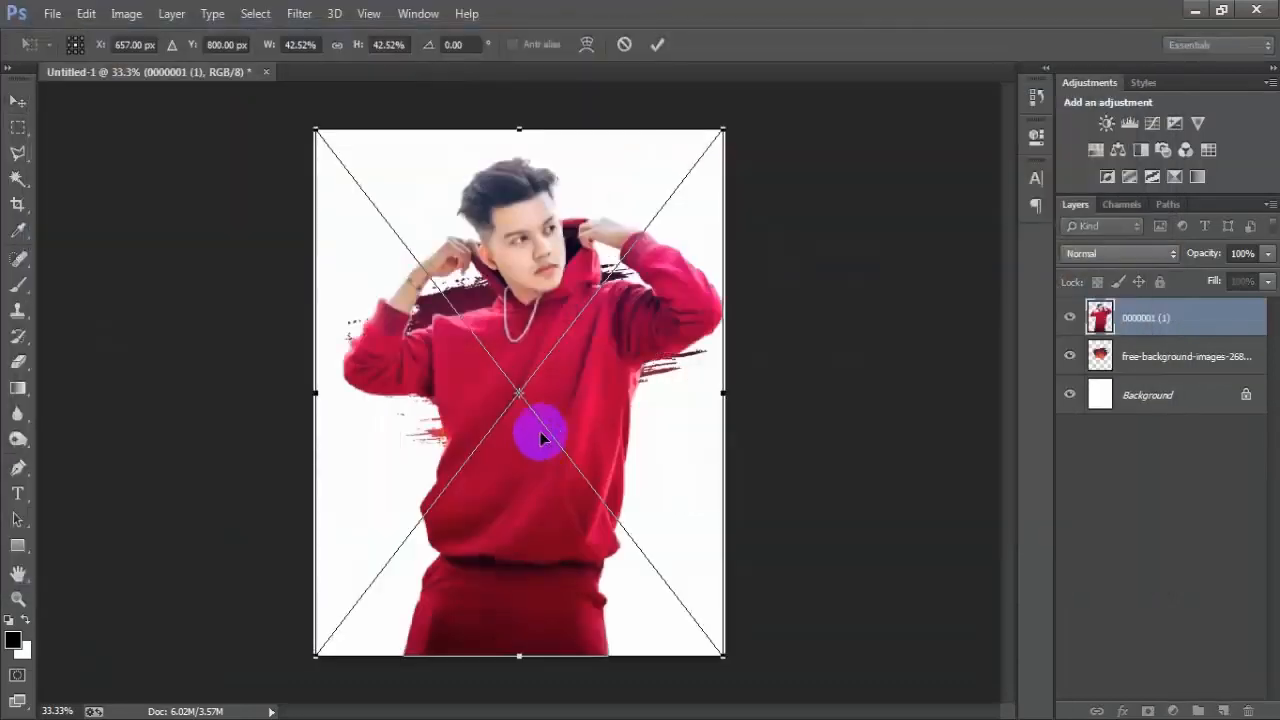
- Scale the placed hoodie photo to about 31.6% and position it over the brush stroke, centred at about X 714, Y 594.5 px
{"action": "left_click_drag", "start_coordinate": [718, 655], "coordinate": [640, 558]}
{"action": "left_click_drag", "start_coordinate": [614, 491], "coordinate": [636, 421]}
{"action": "left_click_drag", "start_coordinate": [668, 489], "coordinate": [685, 508]}
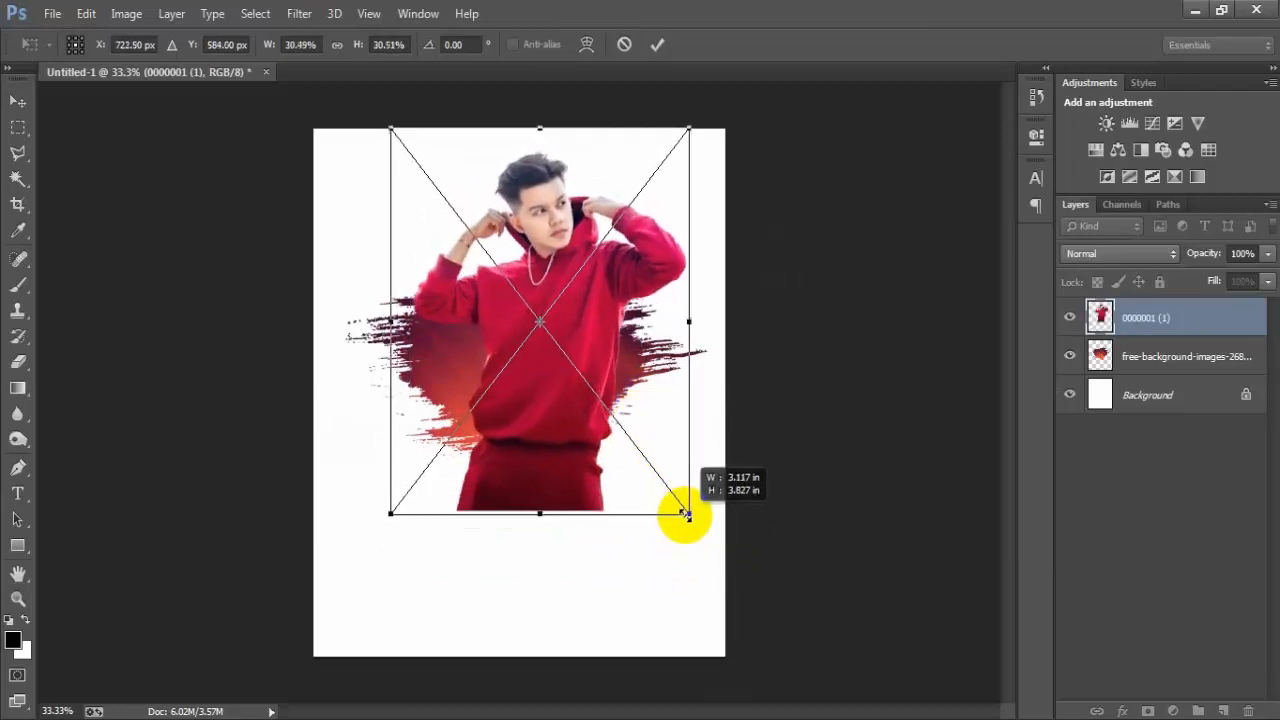
{"action": "mouse_move", "coordinate": [643, 371]}
{"action": "left_mouse_down"}
{"action": "mouse_move", "coordinate": [640, 400]}
{"action": "mouse_move", "coordinate": [636, 389]}
{"action": "left_mouse_up"}
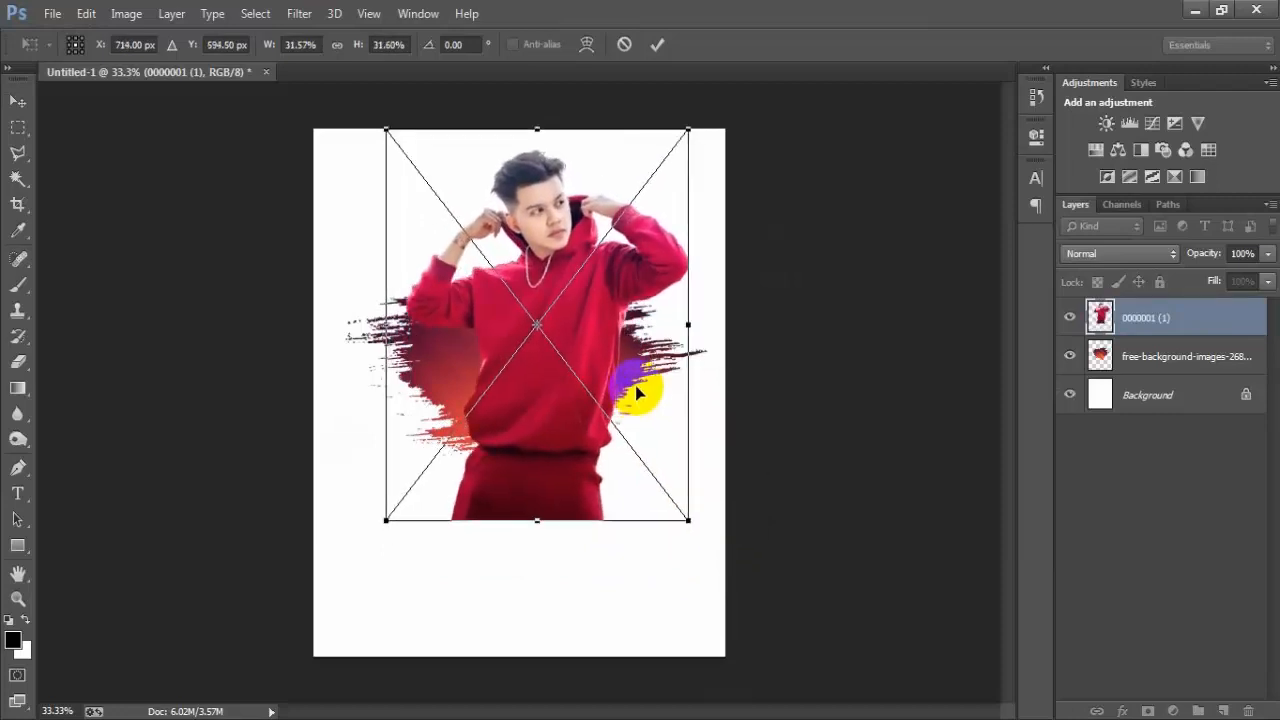
{"action": "left_click", "coordinate": [657, 48]}
- Rasterize the hoodie photo layer and move the man up by about 0.09 in
{"action": "right_click", "coordinate": [1157, 320]}
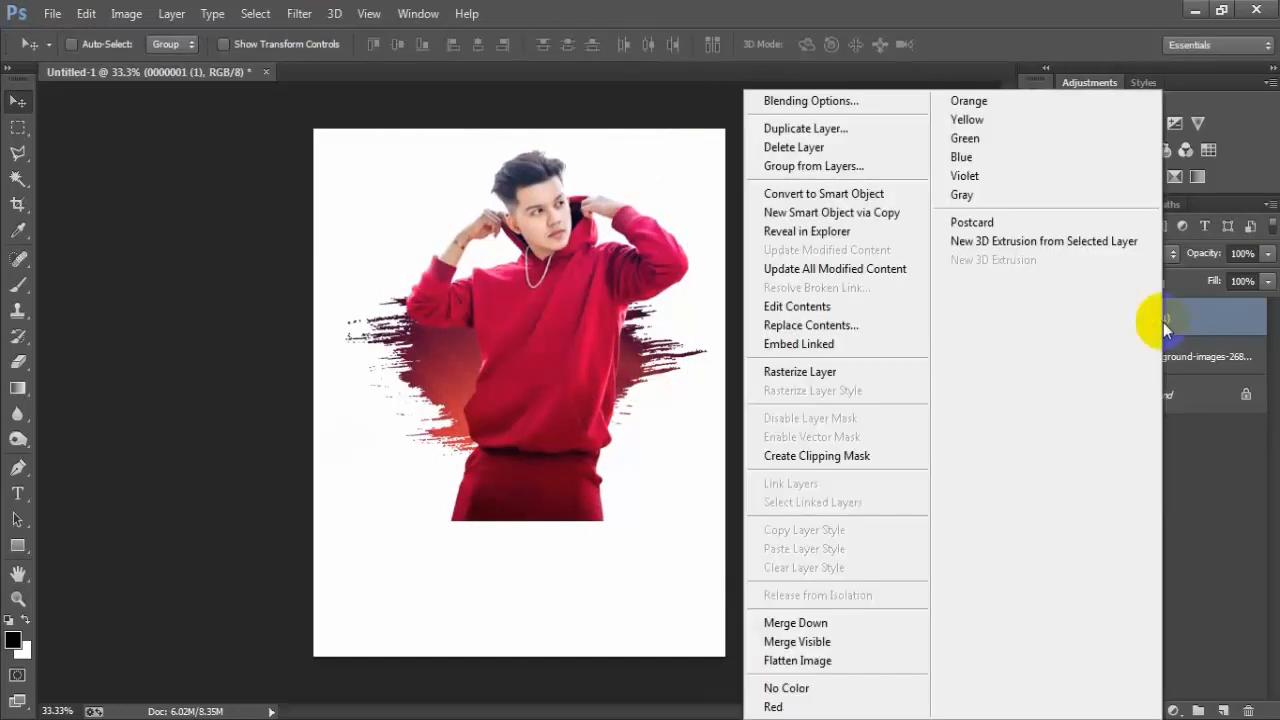
{"action": "left_click", "coordinate": [845, 376]}
{"action": "left_click_drag", "start_coordinate": [580, 452], "coordinate": [580, 443]}
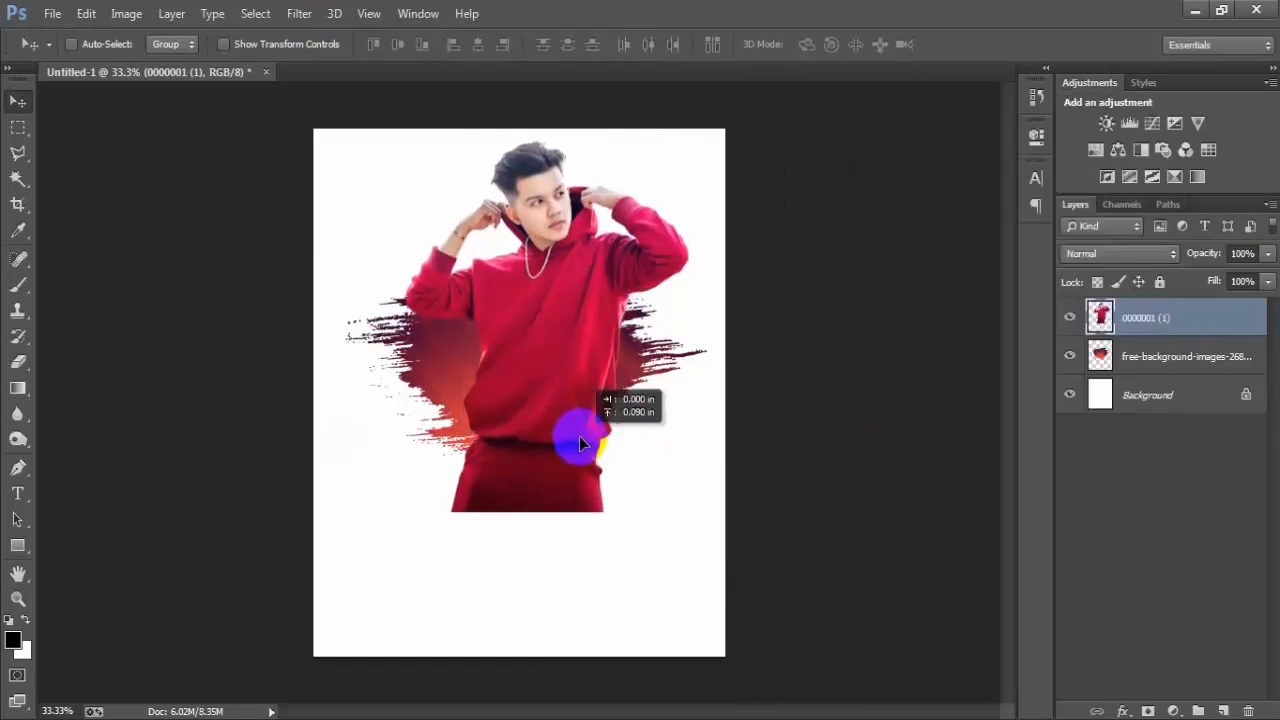
- Duplicate the hoodie photo layer, keeping the original layer visible and the copy hidden
{"action": "left_click", "coordinate": [1069, 320]}
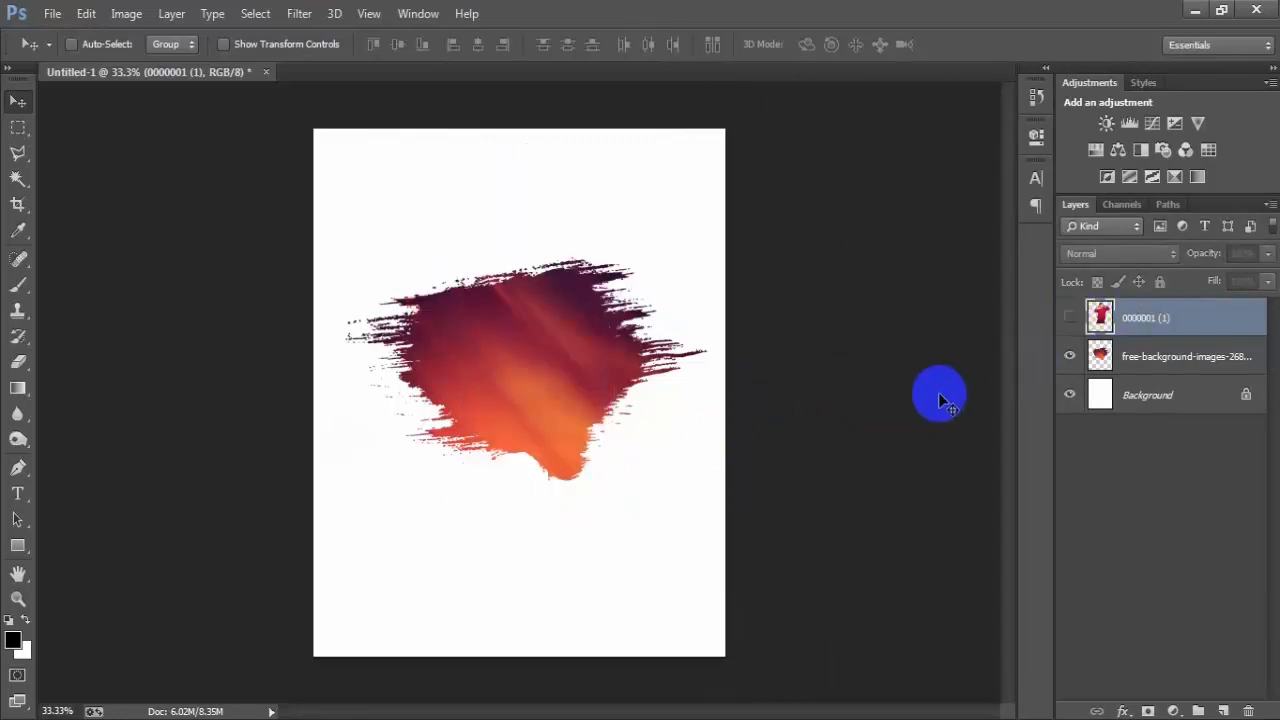
{"action": "key", "text": "ctrl+j"}
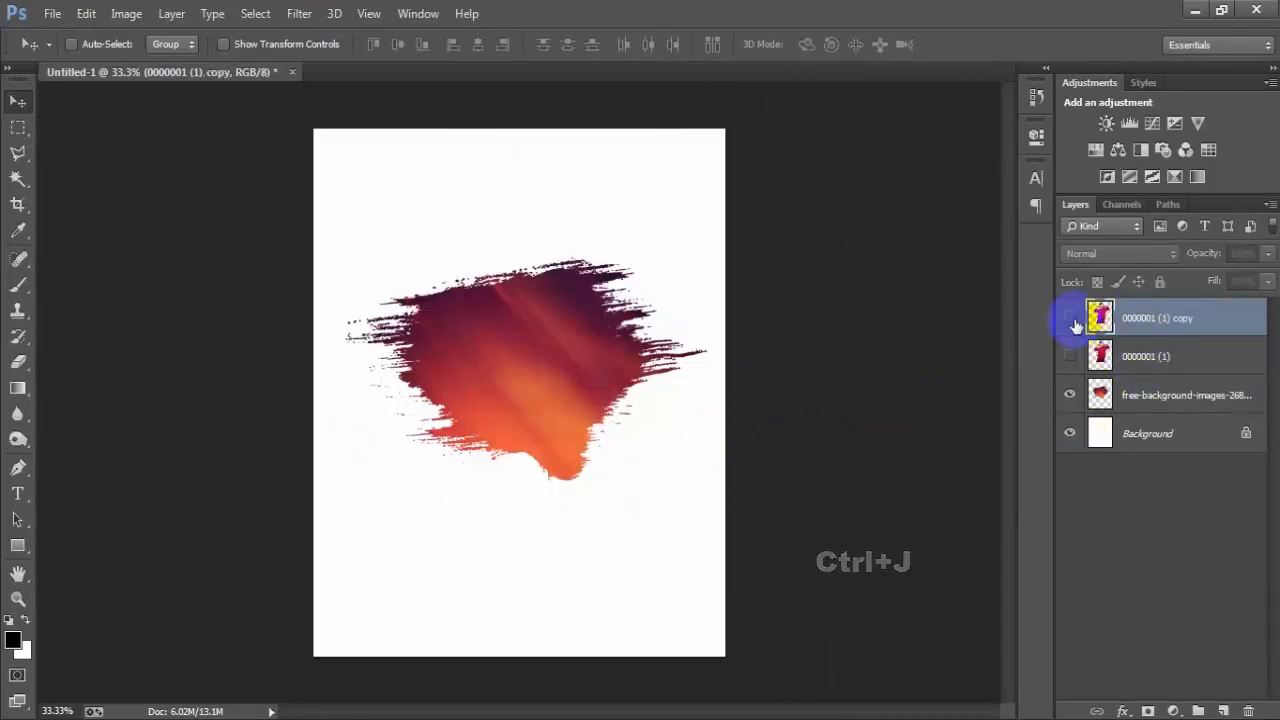
{"action": "left_click", "coordinate": [1072, 320]}
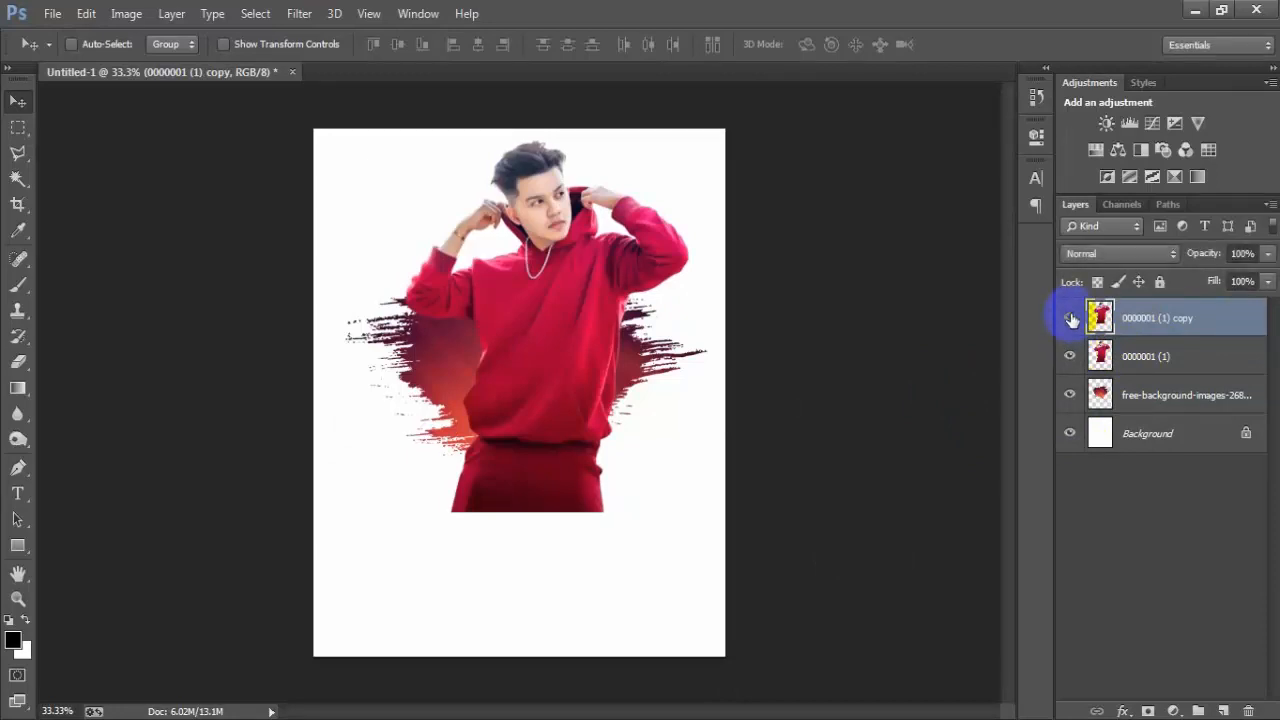
{"action": "left_click", "coordinate": [1071, 319]}
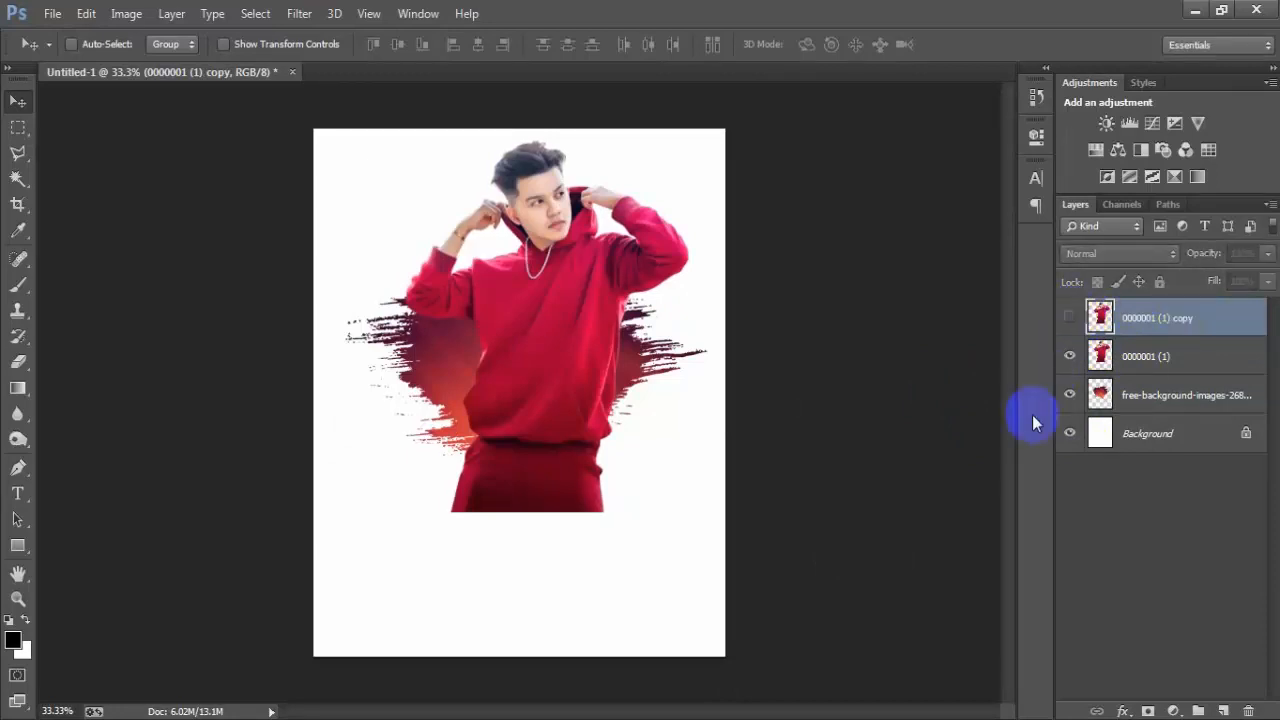
- Clip the original hoodie photo layer to the colored brush-stroke layer with a clipping mask
{"action": "left_click", "coordinate": [1156, 366]}
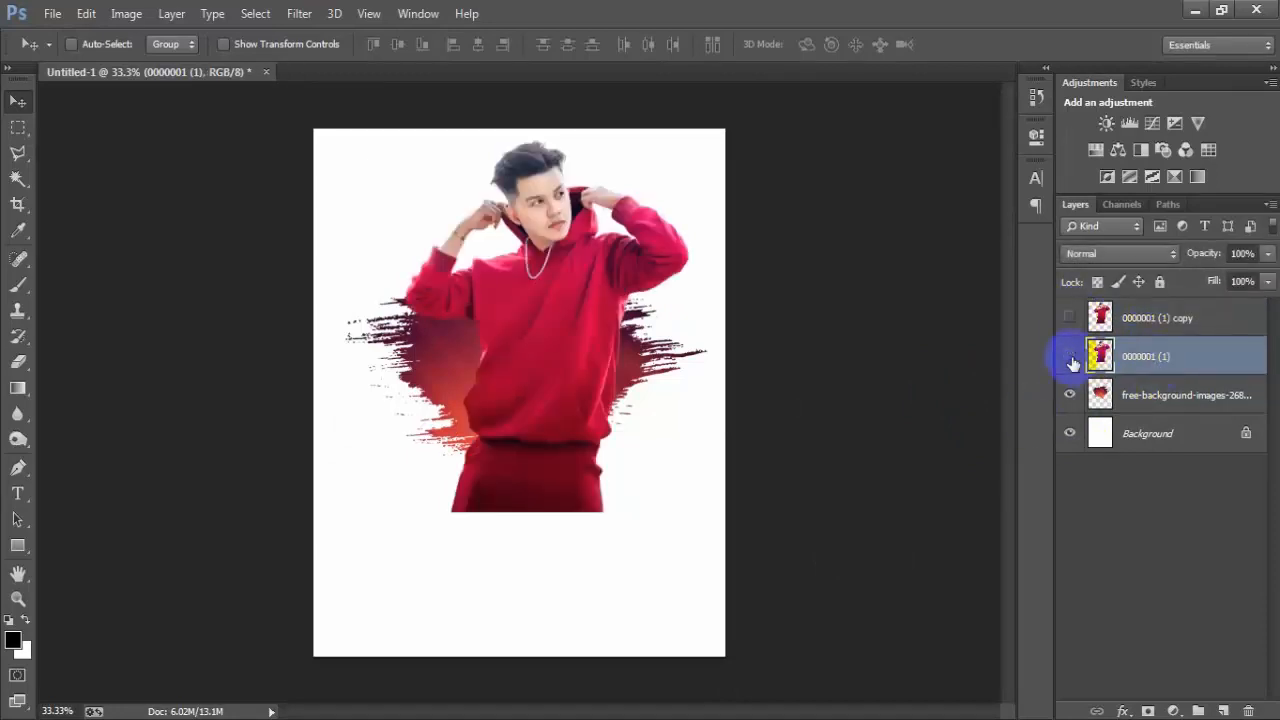
{"action": "right_click", "coordinate": [1191, 361]}
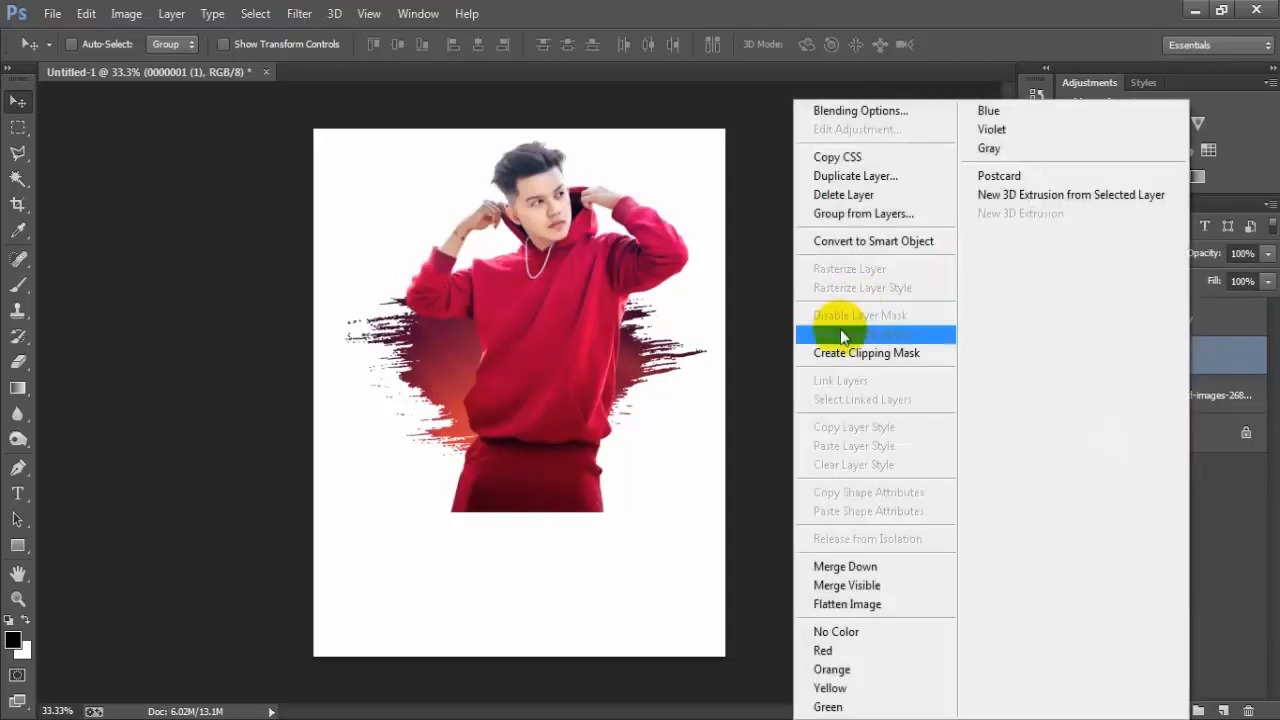
{"action": "left_click", "coordinate": [875, 355]}
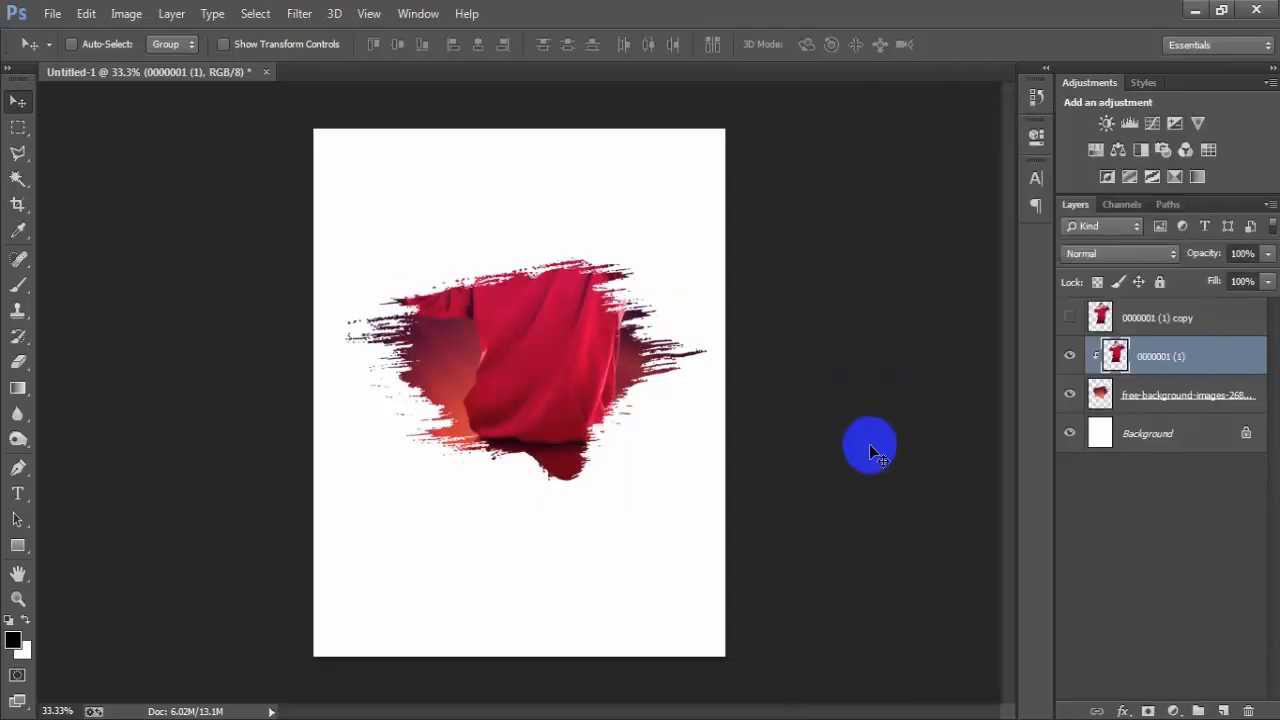
- Select the "0000001 (1) copy" layer and make it visible again, comparing it hidden and shown
{"action": "left_click_drag", "start_coordinate": [1186, 314], "coordinate": [1090, 340]}
{"action": "left_click", "coordinate": [1071, 320]}
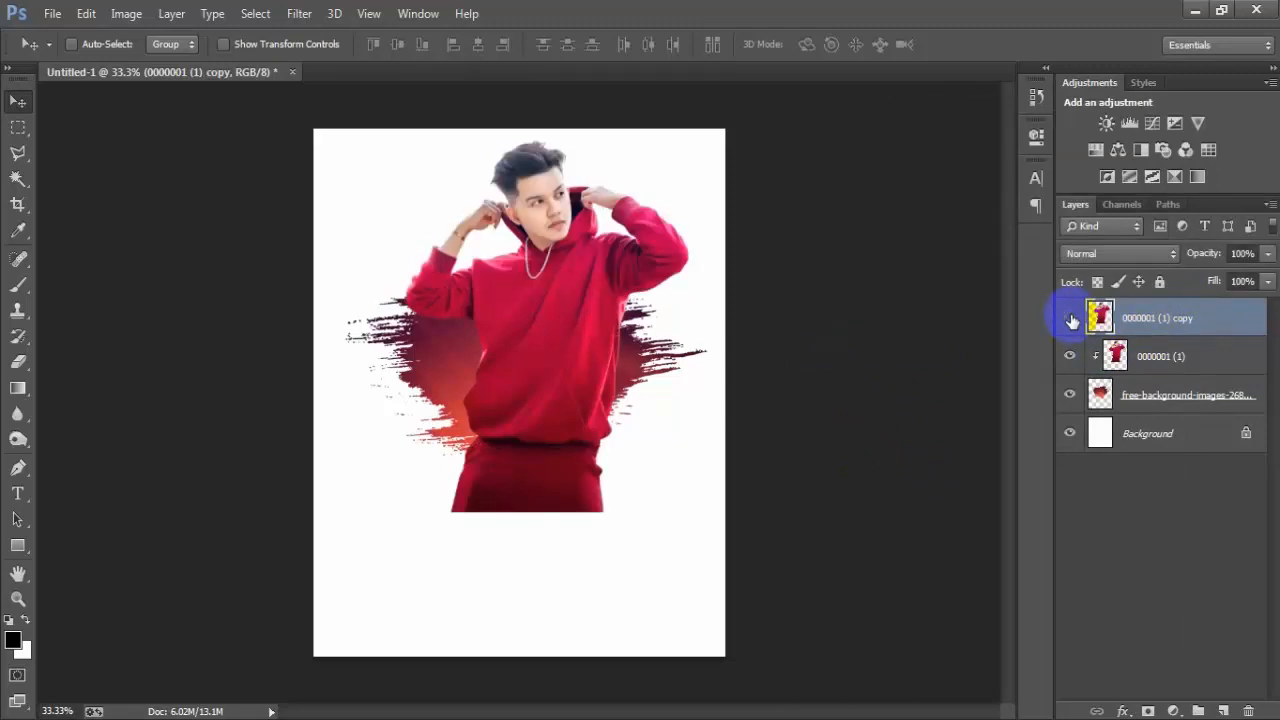
{"action": "left_click", "coordinate": [1071, 320]}
{"action": "left_click", "coordinate": [1071, 320]}
{"action": "left_click", "coordinate": [1071, 320]}
{"action": "left_click", "coordinate": [1071, 320]}
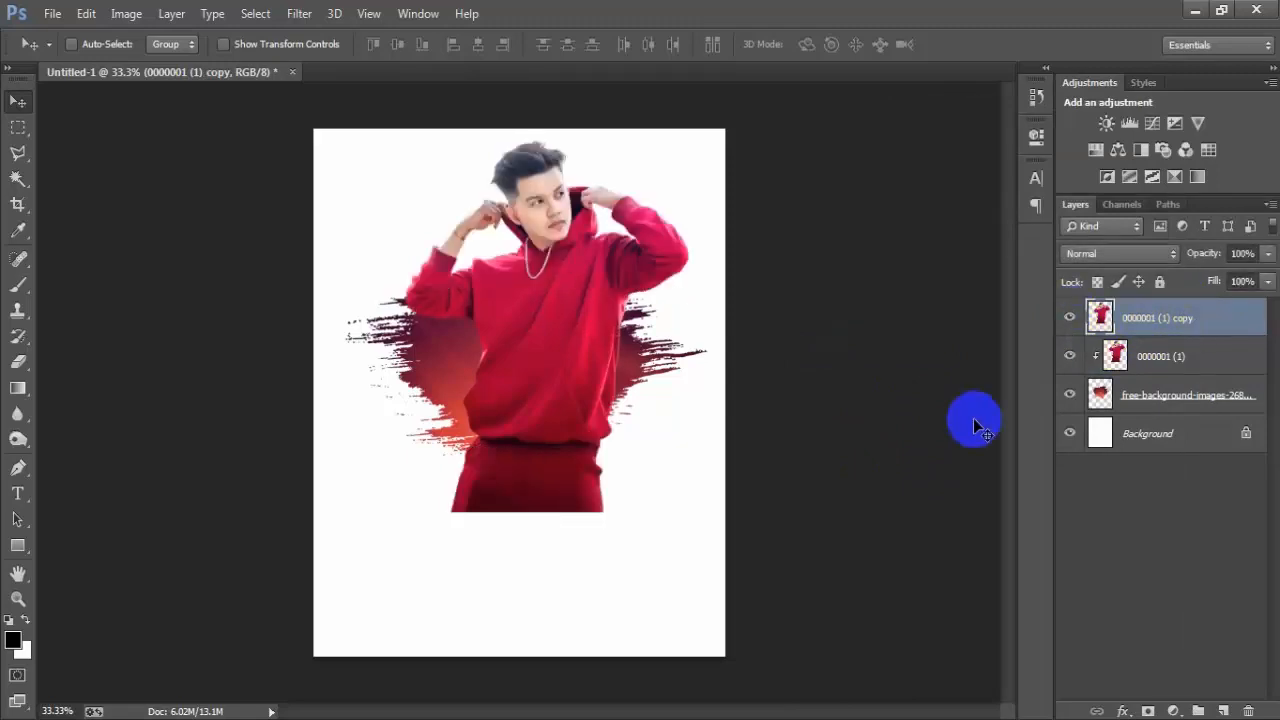
- Add a layer mask to the copy layer and paint out the man's lower body in black with a size 175 brush
{"action": "left_click", "coordinate": [1148, 711]}
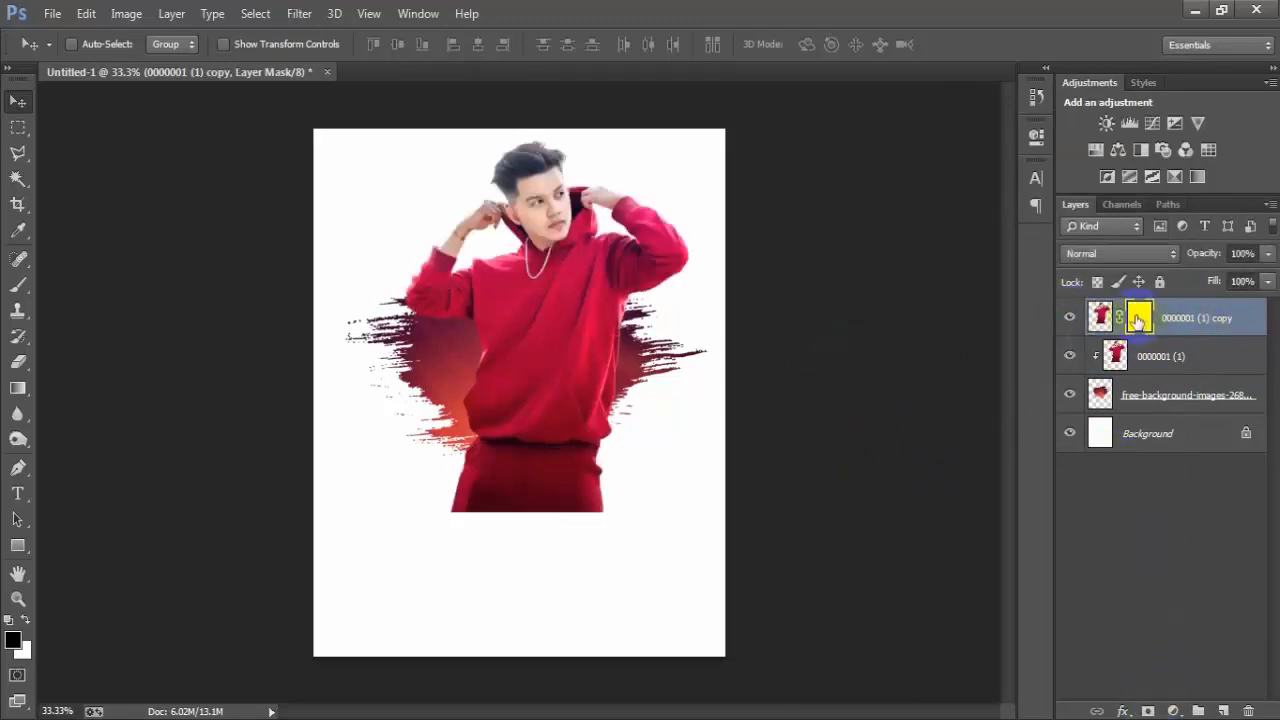
{"action": "left_click", "coordinate": [22, 290]}
{"action": "left_click", "coordinate": [95, 280]}
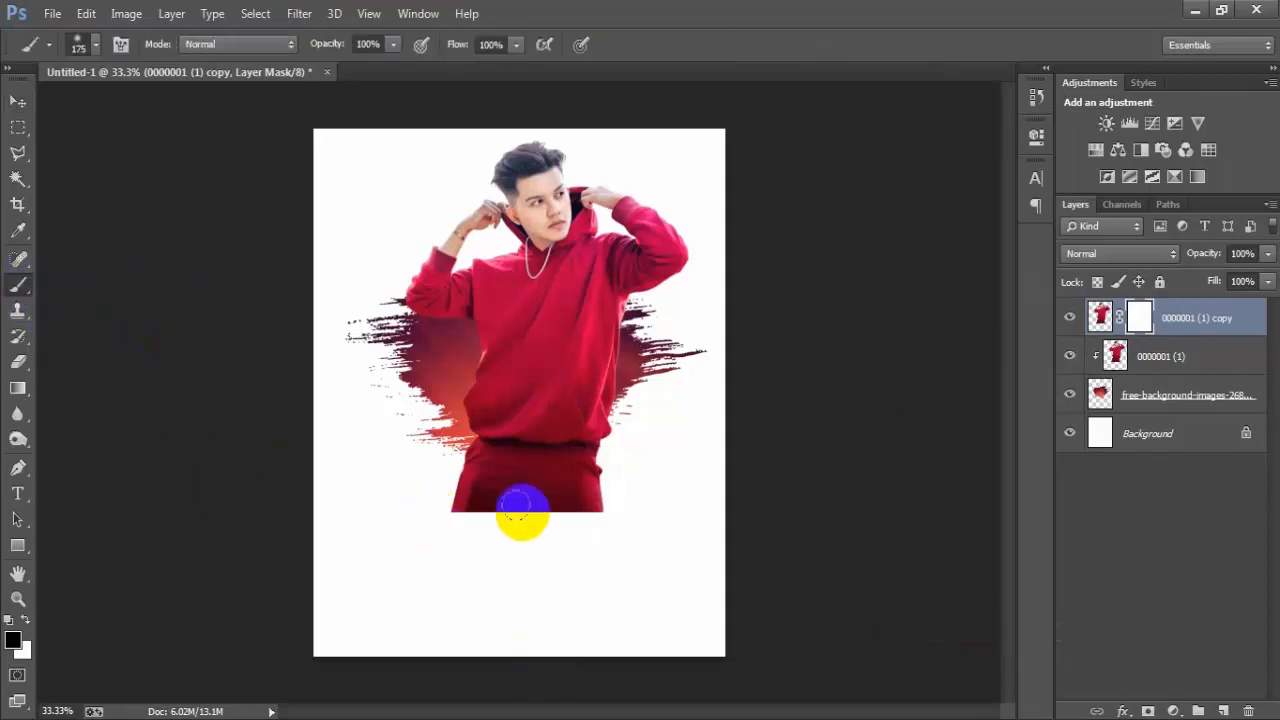
{"action": "mouse_move", "coordinate": [516, 505]}
{"action": "left_mouse_down"}
{"action": "mouse_move", "coordinate": [584, 507]}
{"action": "mouse_move", "coordinate": [384, 496]}
{"action": "mouse_move", "coordinate": [652, 478]}
{"action": "mouse_move", "coordinate": [647, 454]}
{"action": "mouse_move", "coordinate": [386, 444]}
{"action": "mouse_move", "coordinate": [635, 428]}
{"action": "mouse_move", "coordinate": [672, 389]}
{"action": "mouse_move", "coordinate": [534, 380]}
{"action": "mouse_move", "coordinate": [592, 394]}
{"action": "mouse_move", "coordinate": [457, 414]}
{"action": "mouse_move", "coordinate": [572, 382]}
{"action": "mouse_move", "coordinate": [459, 380]}
{"action": "mouse_move", "coordinate": [439, 410]}
{"action": "mouse_move", "coordinate": [596, 422]}
{"action": "mouse_move", "coordinate": [614, 451]}
{"action": "mouse_move", "coordinate": [452, 460]}
{"action": "mouse_move", "coordinate": [631, 397]}
{"action": "mouse_move", "coordinate": [640, 375]}
{"action": "mouse_move", "coordinate": [517, 374]}
{"action": "mouse_move", "coordinate": [531, 353]}
{"action": "mouse_move", "coordinate": [587, 347]}
{"action": "mouse_move", "coordinate": [561, 396]}
{"action": "mouse_move", "coordinate": [609, 421]}
{"action": "mouse_move", "coordinate": [548, 441]}
{"action": "left_mouse_up"}
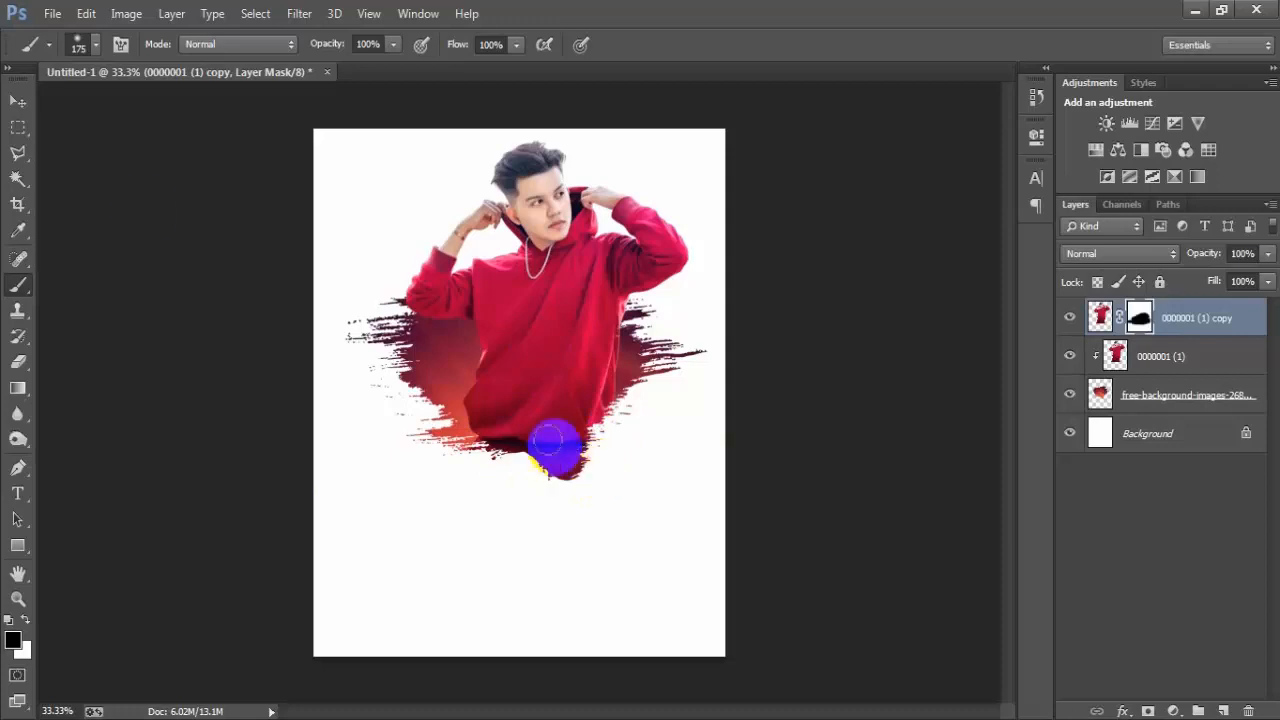
{"action": "left_click", "coordinate": [18, 101]}
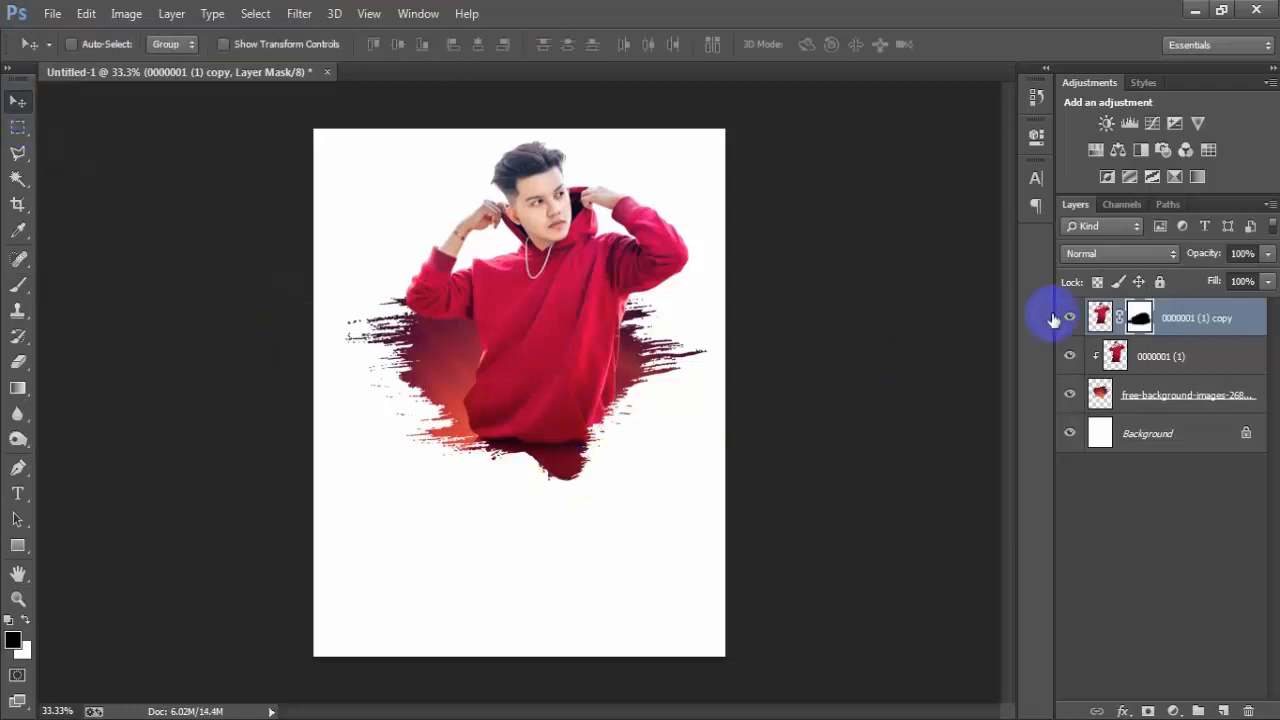
- Merge the masked copy, the clipped hoodie photo and the brush-stroke layer into one layer and select it
{"action": "left_click", "coordinate": [1137, 398], "text": "shift"}
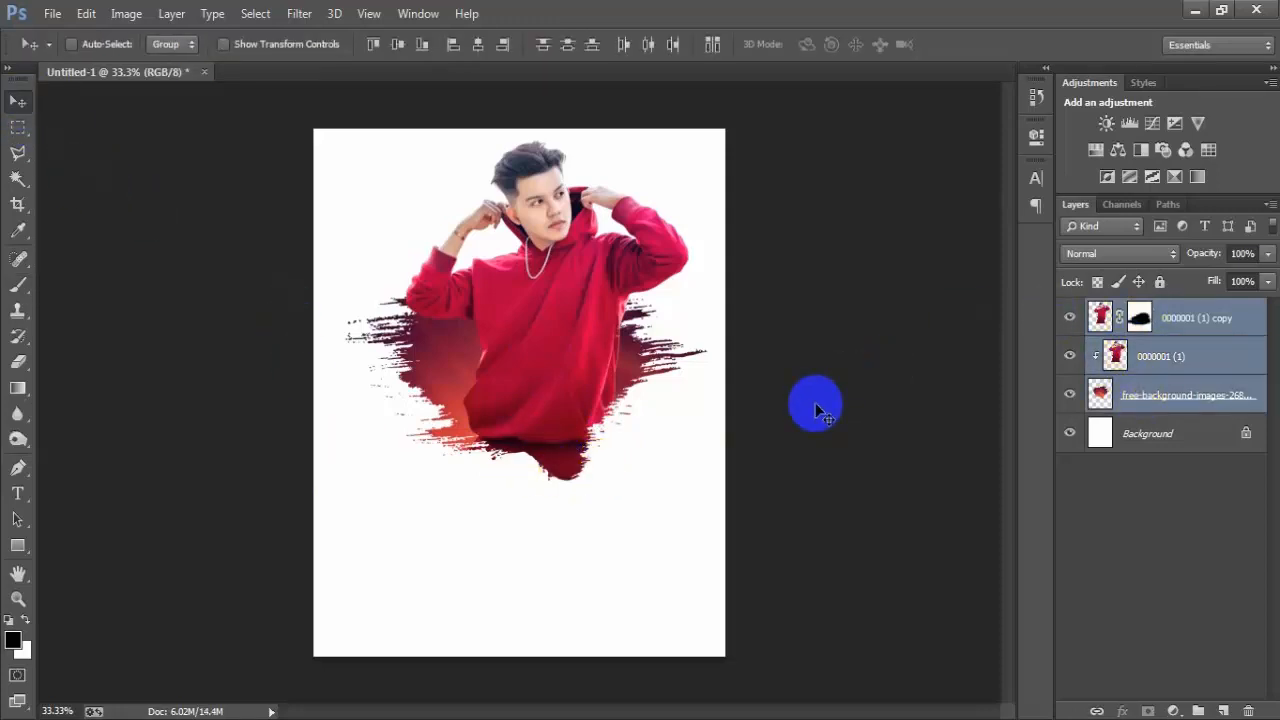
{"action": "key", "text": "ctrl+e"}
{"action": "left_click", "coordinate": [1069, 317]}
{"action": "left_click", "coordinate": [1069, 317]}
{"action": "left_click", "coordinate": [1155, 318]}
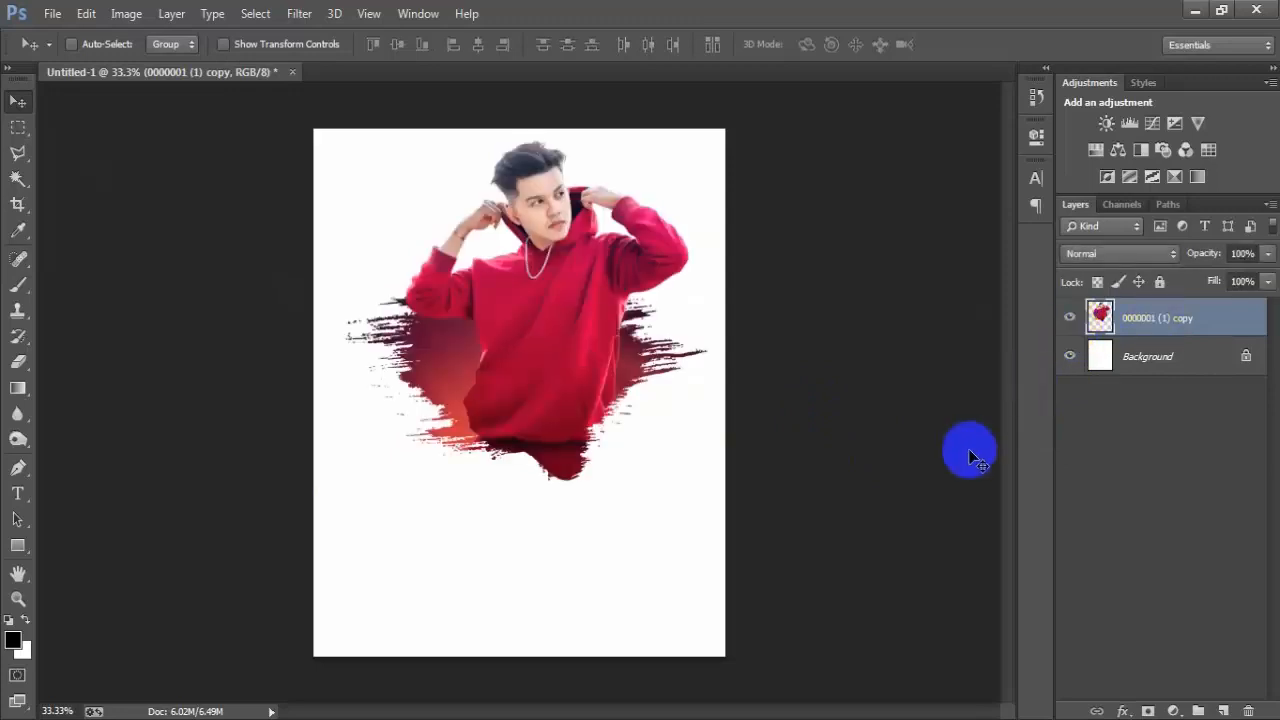
- Scale the merged hoodie artwork to about 94.5%, move it slightly up the page, and enlarge it again to about 102.8%
{"action": "key", "text": "ctrl+t"}
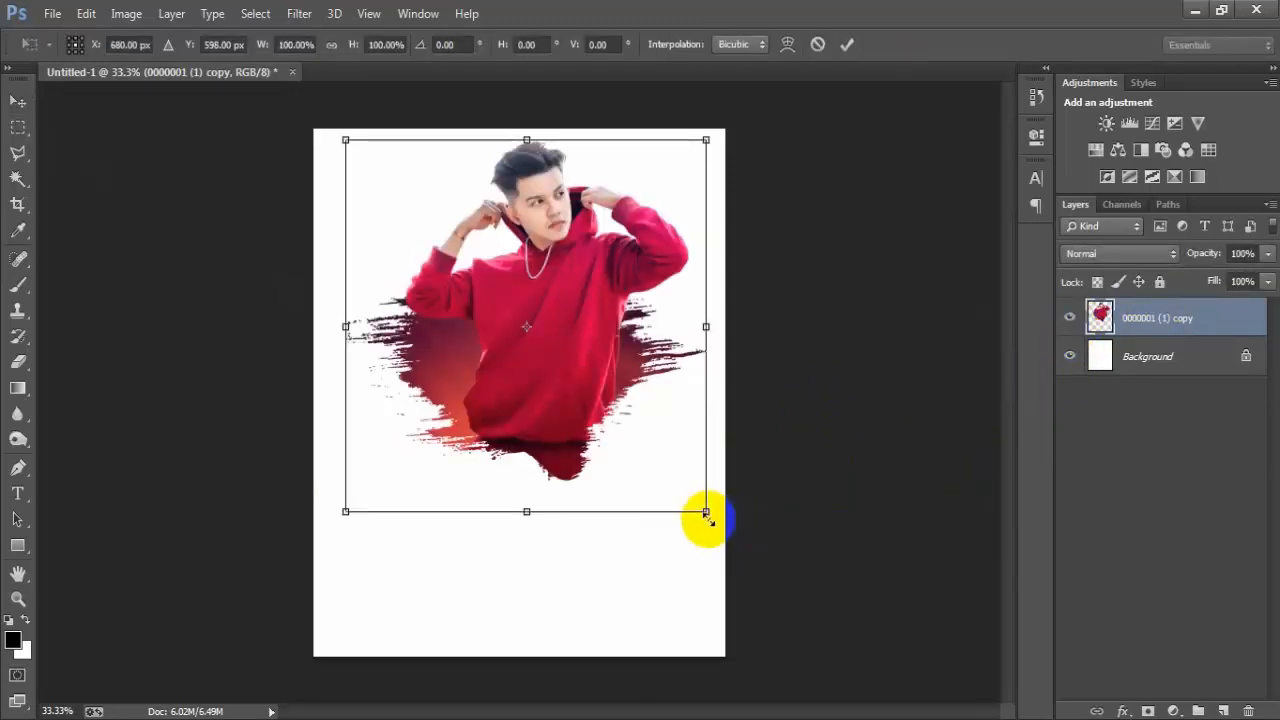
{"action": "left_click_drag", "start_coordinate": [706, 512], "coordinate": [696, 500]}
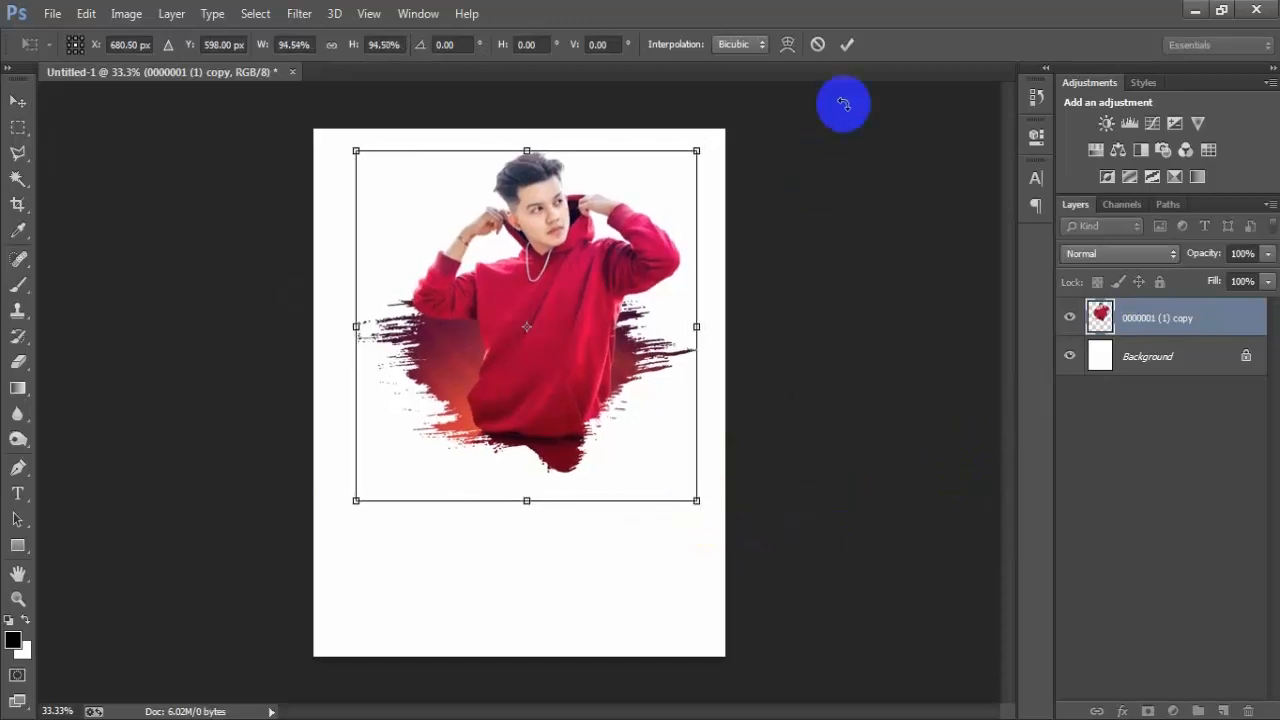
{"action": "left_click", "coordinate": [846, 44]}
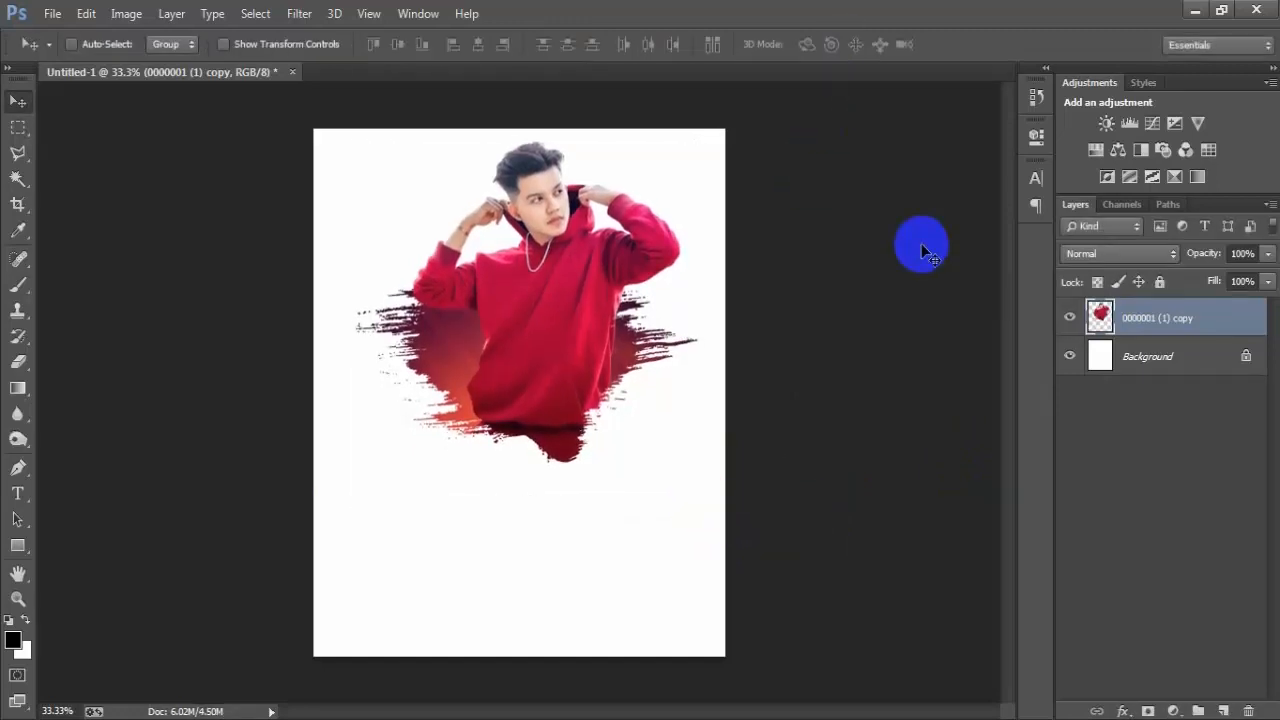
{"action": "key", "text": "ctrl+t"}
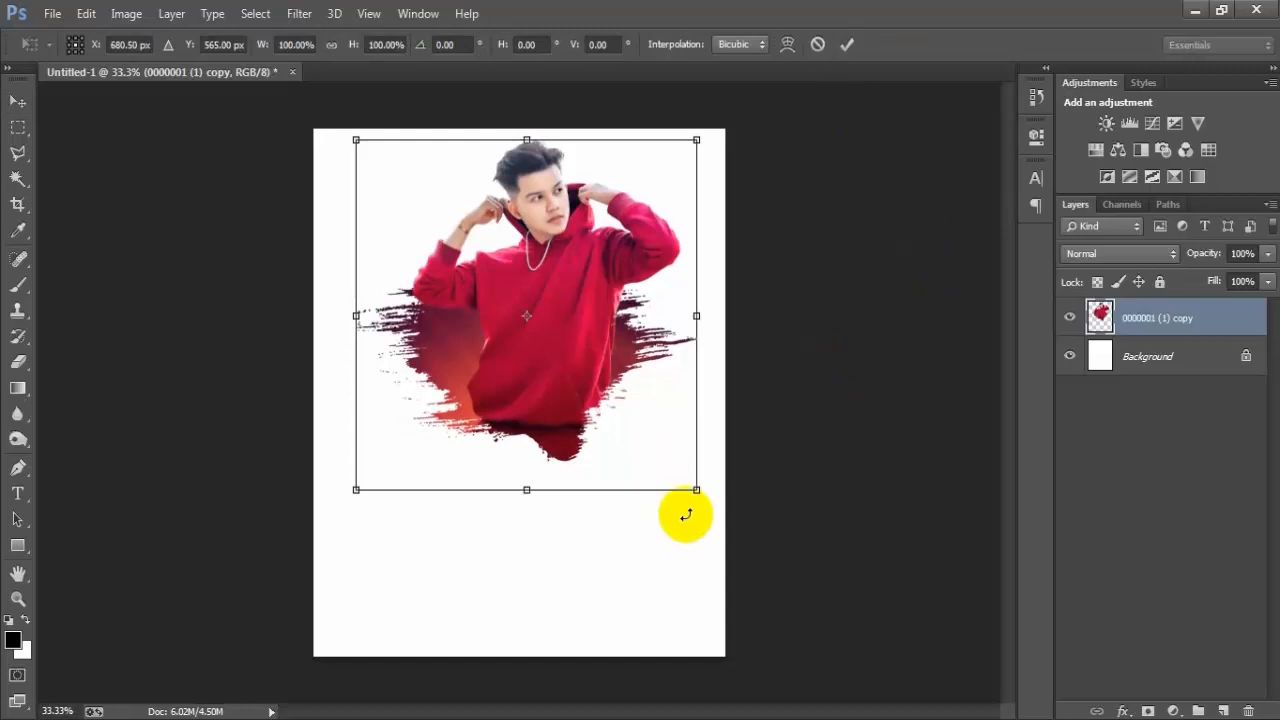
{"action": "left_click_drag", "start_coordinate": [694, 490], "coordinate": [701, 494]}
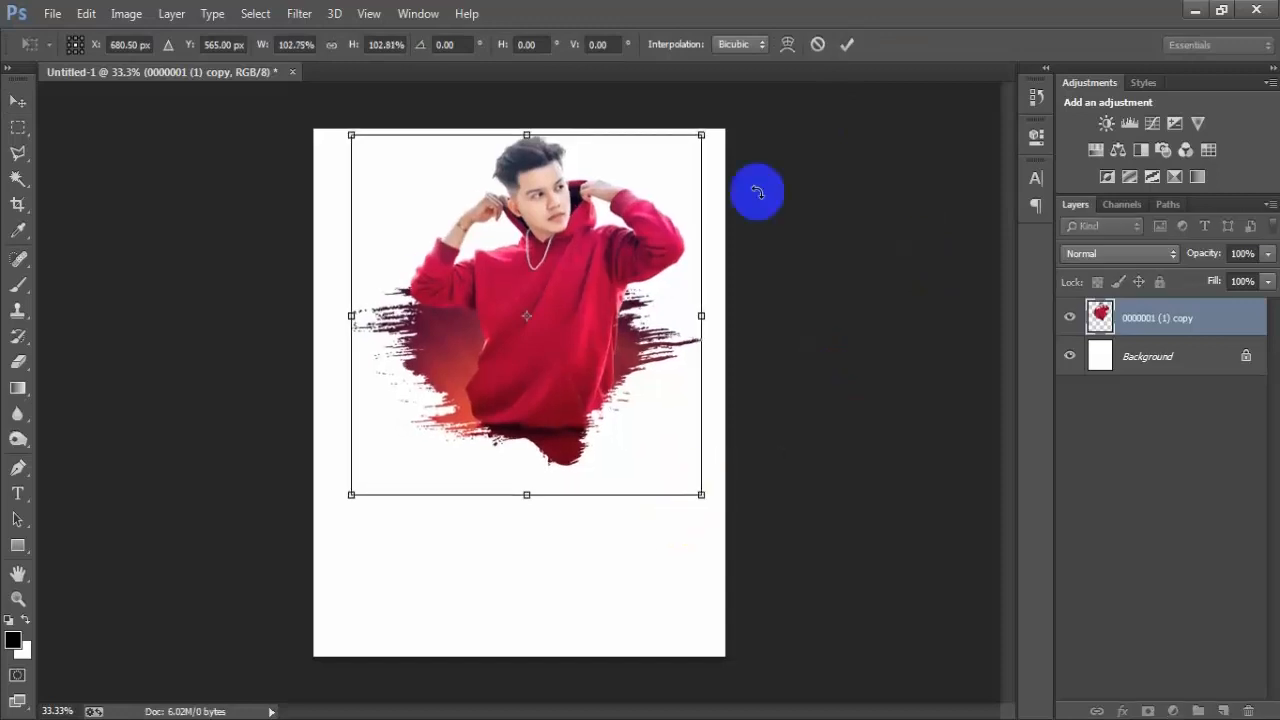
{"action": "left_click", "coordinate": [847, 45]}
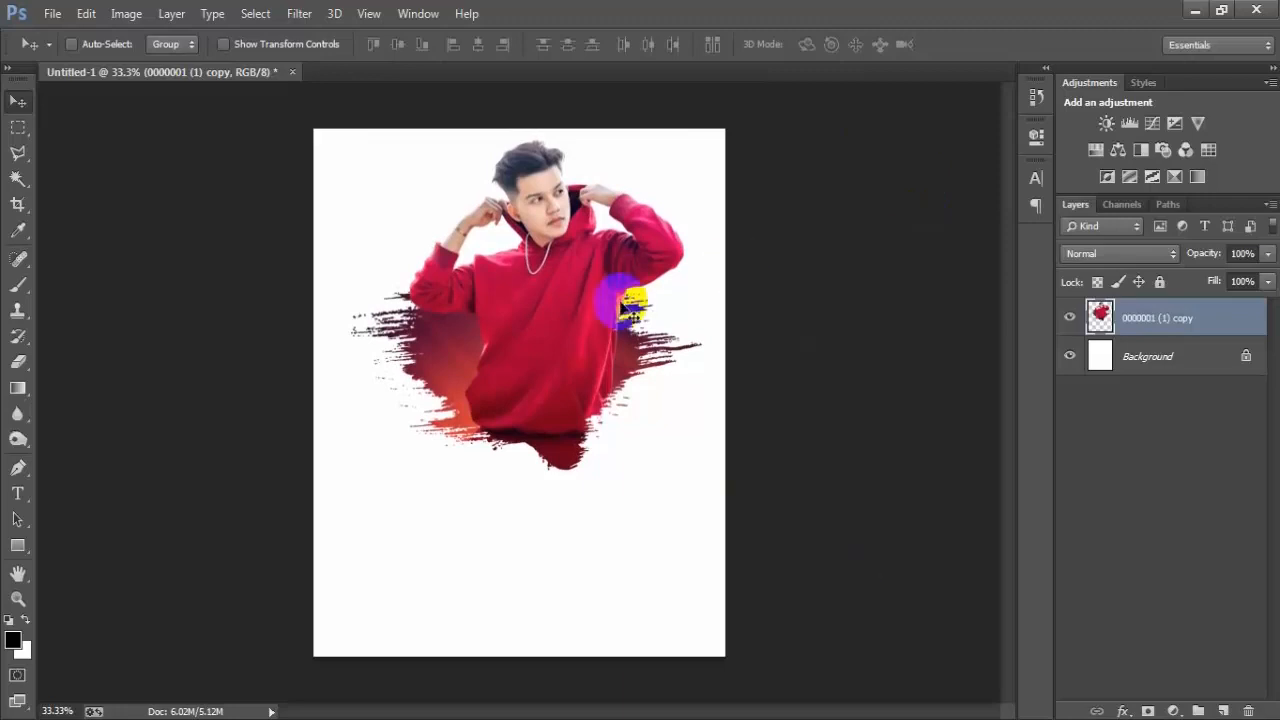
- Place the linked wooden board image "0000001 (3)" and position it near the bottom of the page
{"action": "left_click", "coordinate": [52, 13]}
{"action": "left_click", "coordinate": [134, 316]}
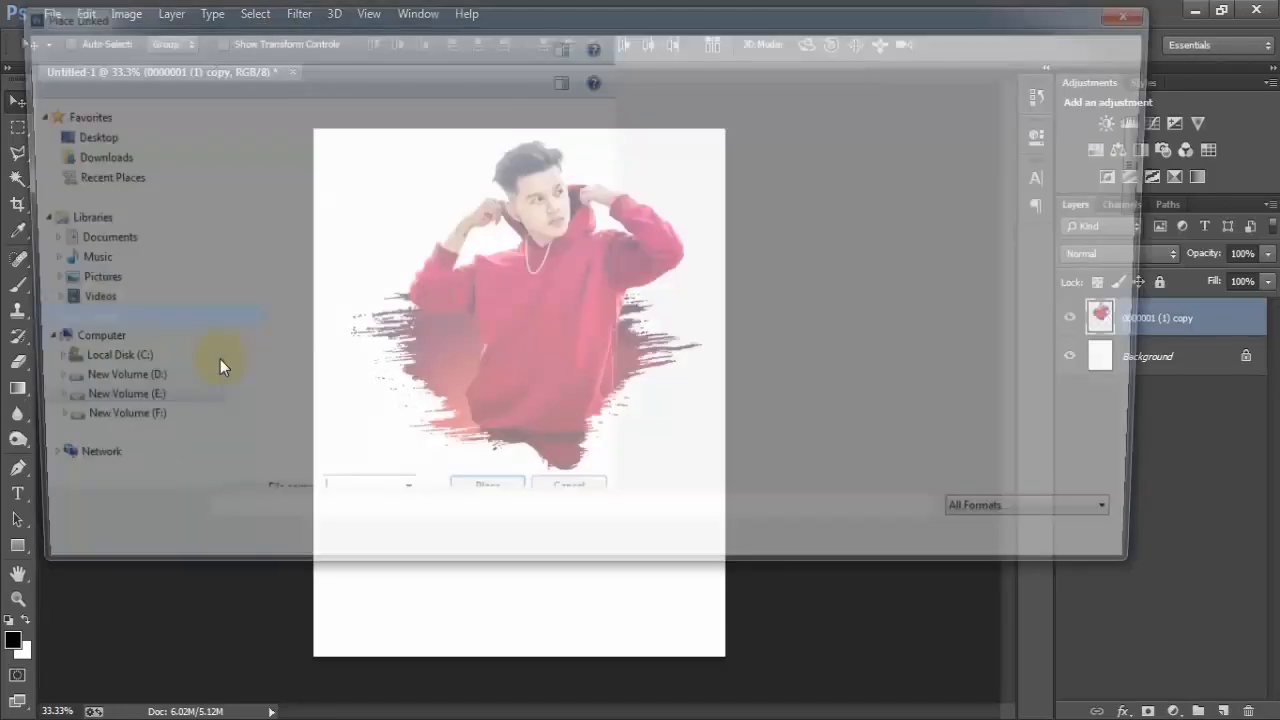
{"action": "double_click", "coordinate": [959, 139]}
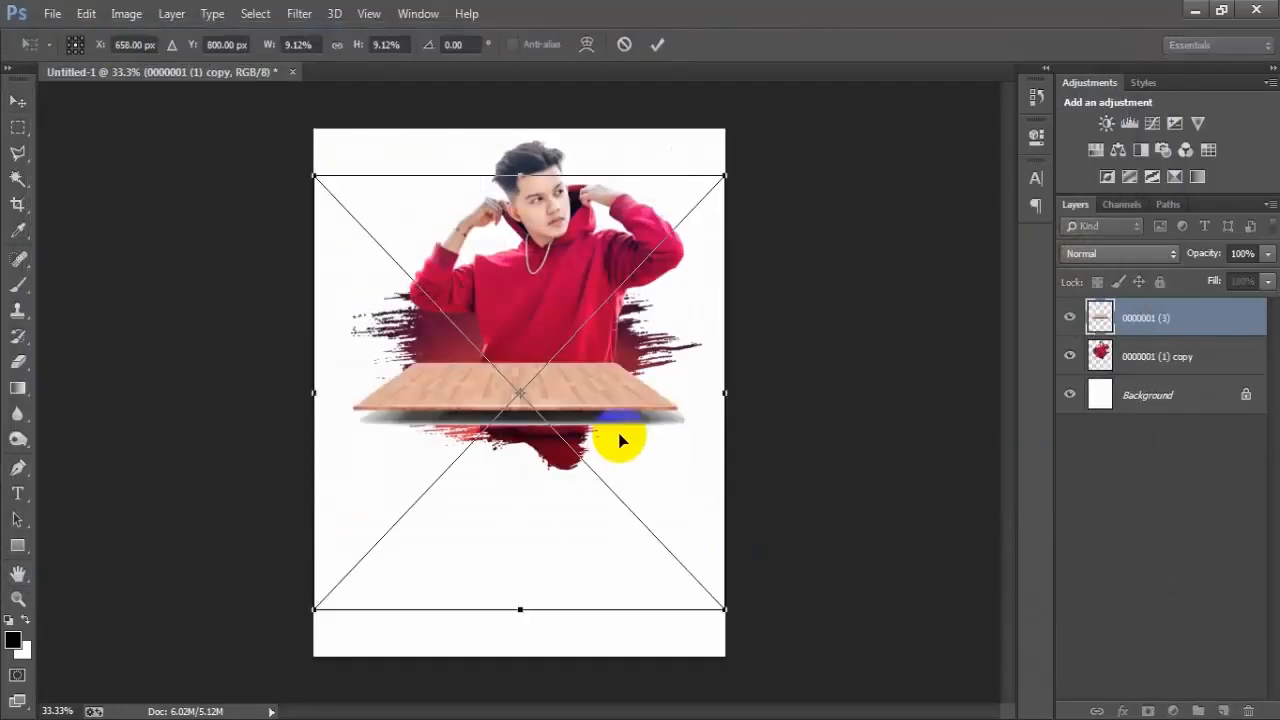
{"action": "left_click_drag", "start_coordinate": [603, 415], "coordinate": [620, 609]}
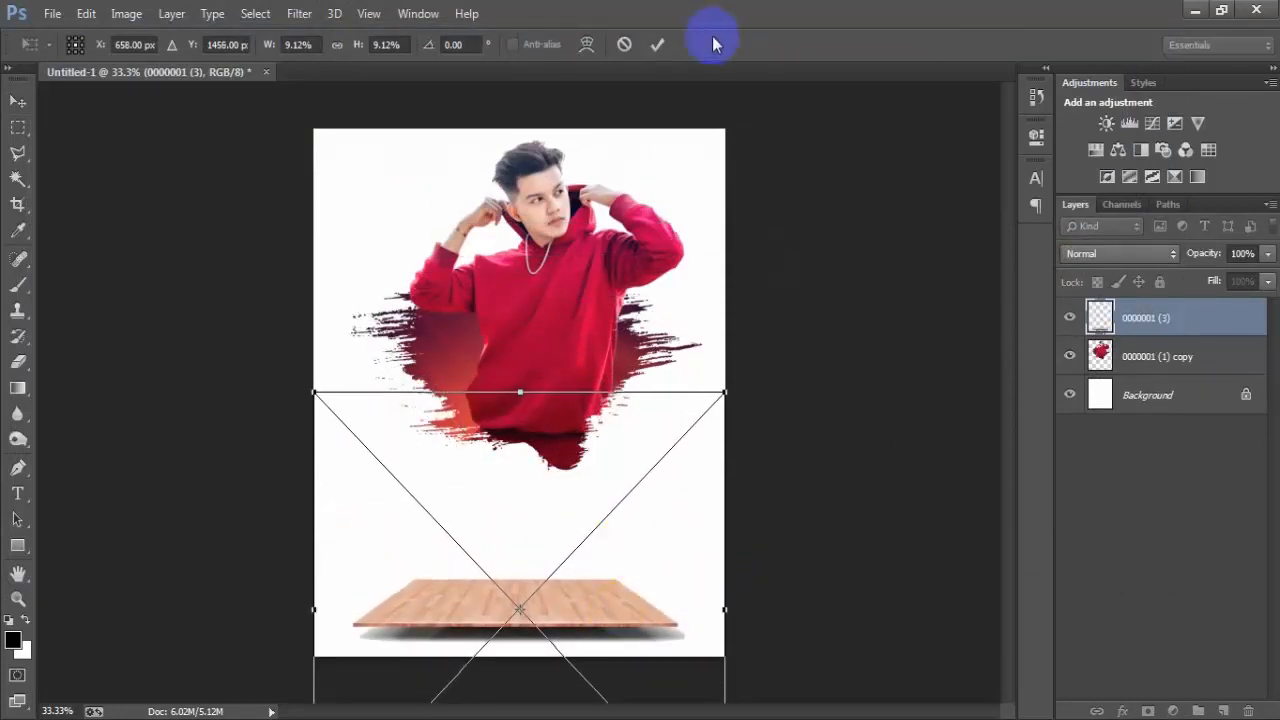
{"action": "left_click", "coordinate": [657, 44]}
- Nudge the wooden board slightly higher on the page and rasterize its layer
{"action": "left_click", "coordinate": [1160, 398], "text": "ctrl"}
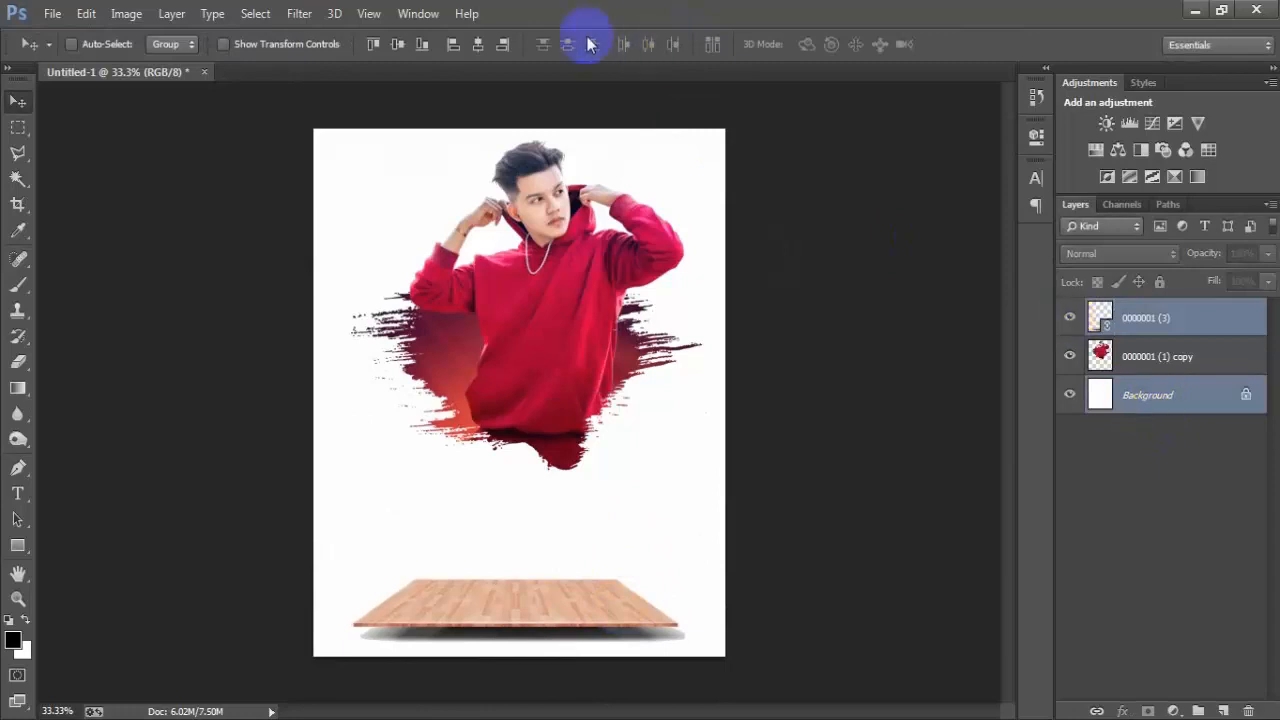
{"action": "left_click", "coordinate": [1152, 322]}
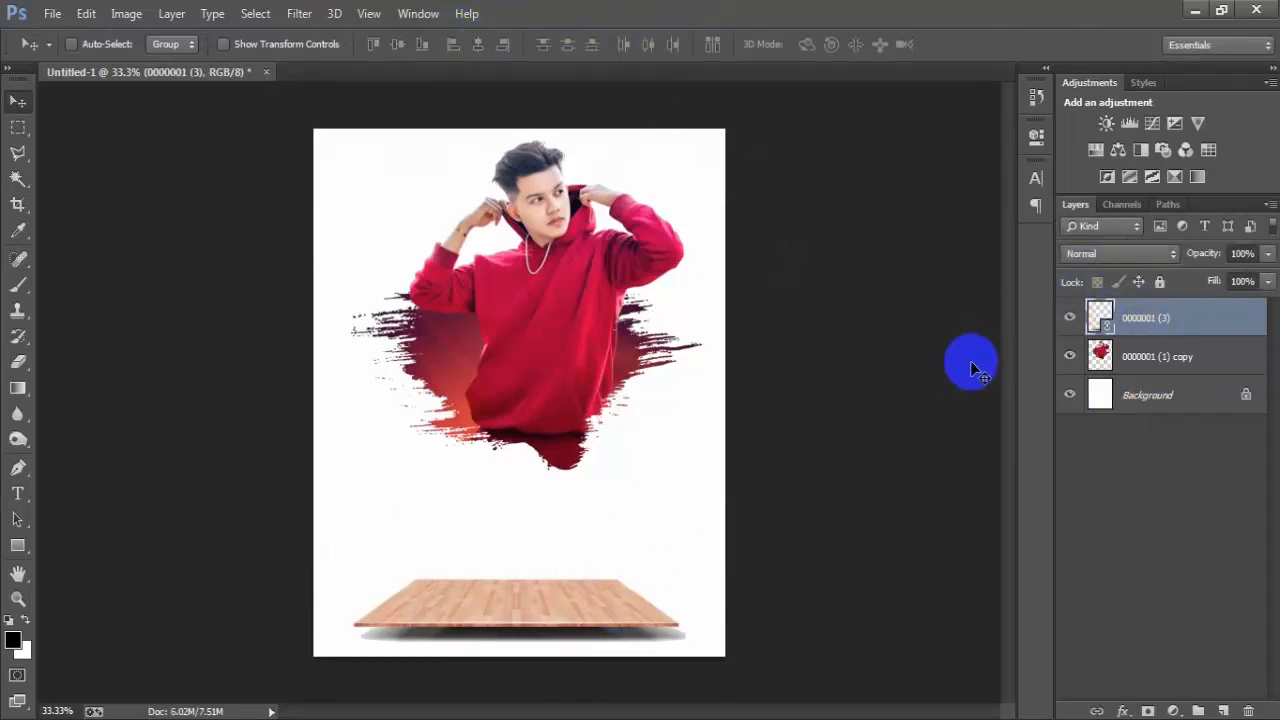
{"action": "key", "text": "Up"}
{"action": "key", "text": "Up"}
{"action": "key", "text": "Up"}
{"action": "key", "text": "Up"}
{"action": "key", "text": "Up"}
{"action": "key", "text": "Up"}
{"action": "key", "text": "Up"}
{"action": "key", "text": "Up"}
{"action": "key", "text": "Up"}
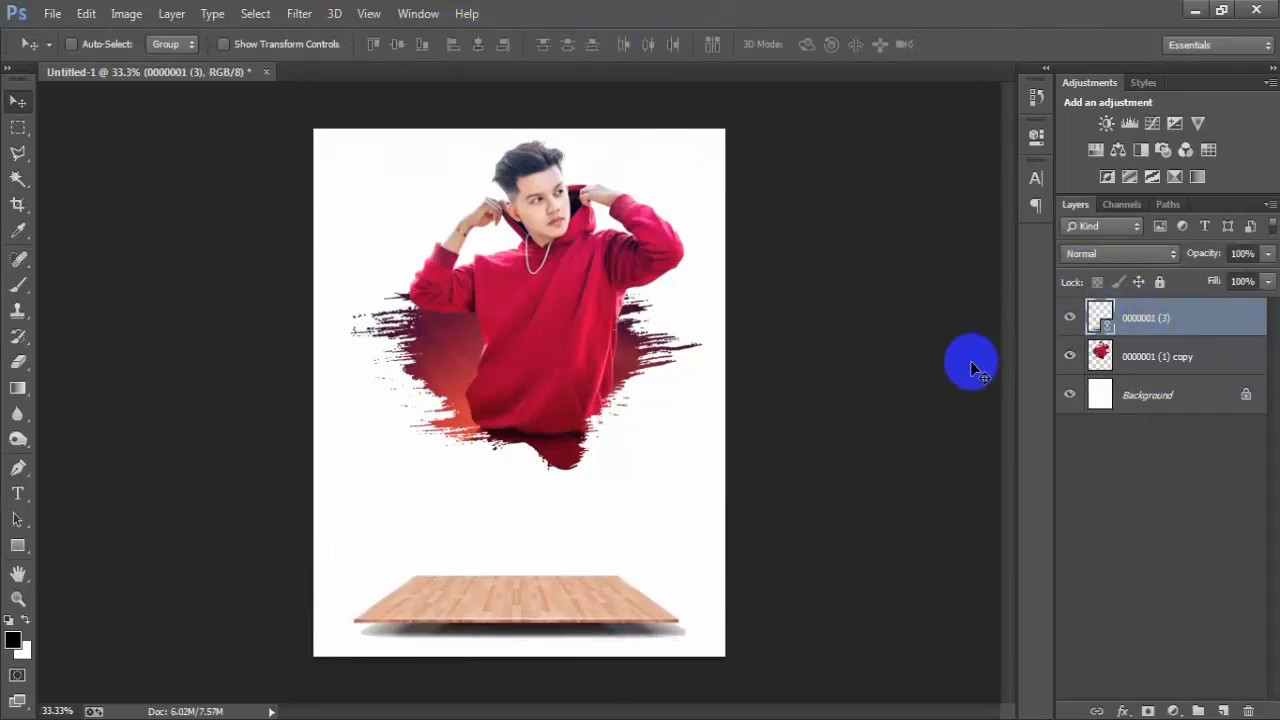
{"action": "key", "text": "Down"}
{"action": "key", "text": "Down"}
{"action": "key", "text": "Down"}
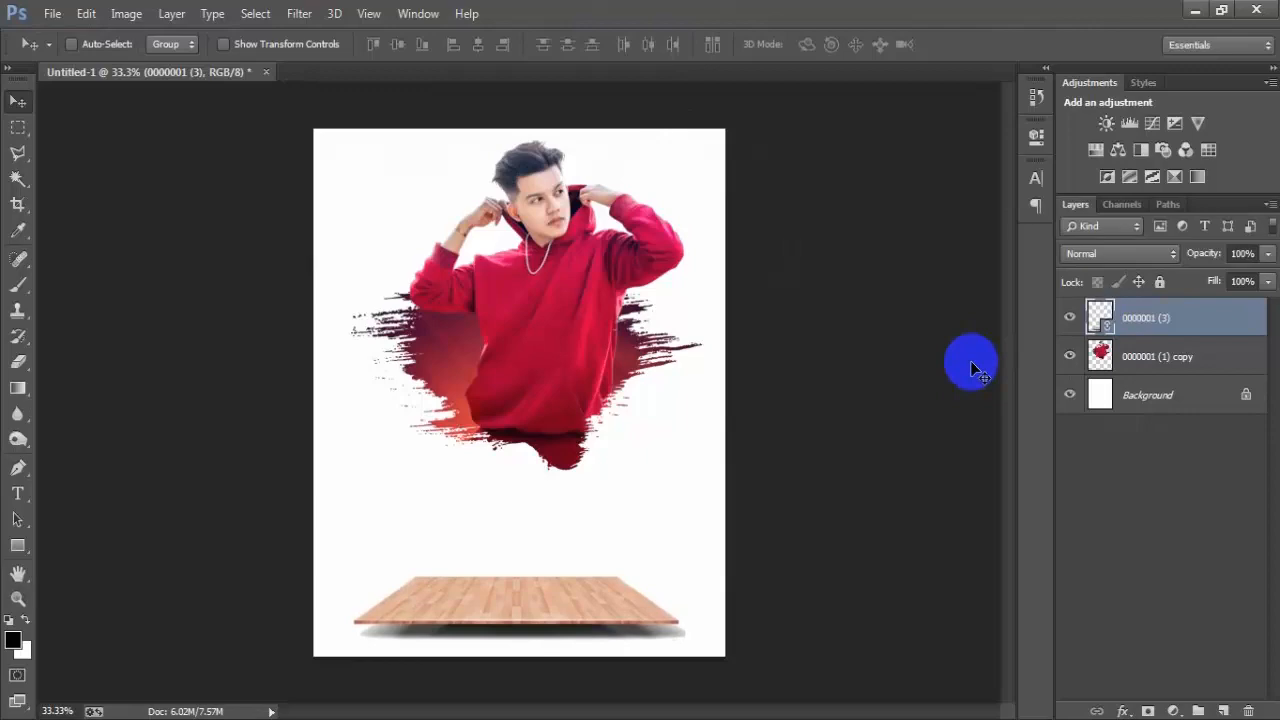
{"action": "right_click", "coordinate": [1176, 328]}
{"action": "left_click", "coordinate": [803, 371]}
- Place the linked image "0000001 (4)" of the man in a suit, scaled to 142.55% and standing on the wooden board
{"action": "left_click", "coordinate": [53, 13]}
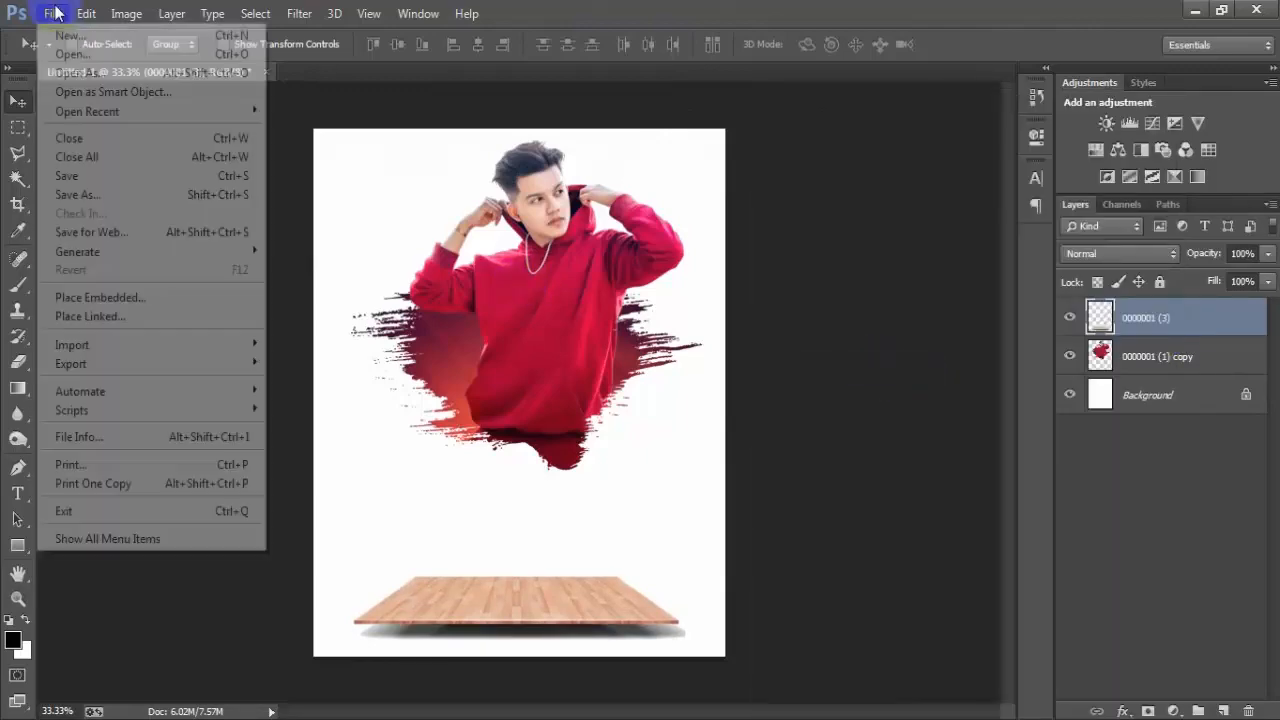
{"action": "left_click", "coordinate": [100, 316]}
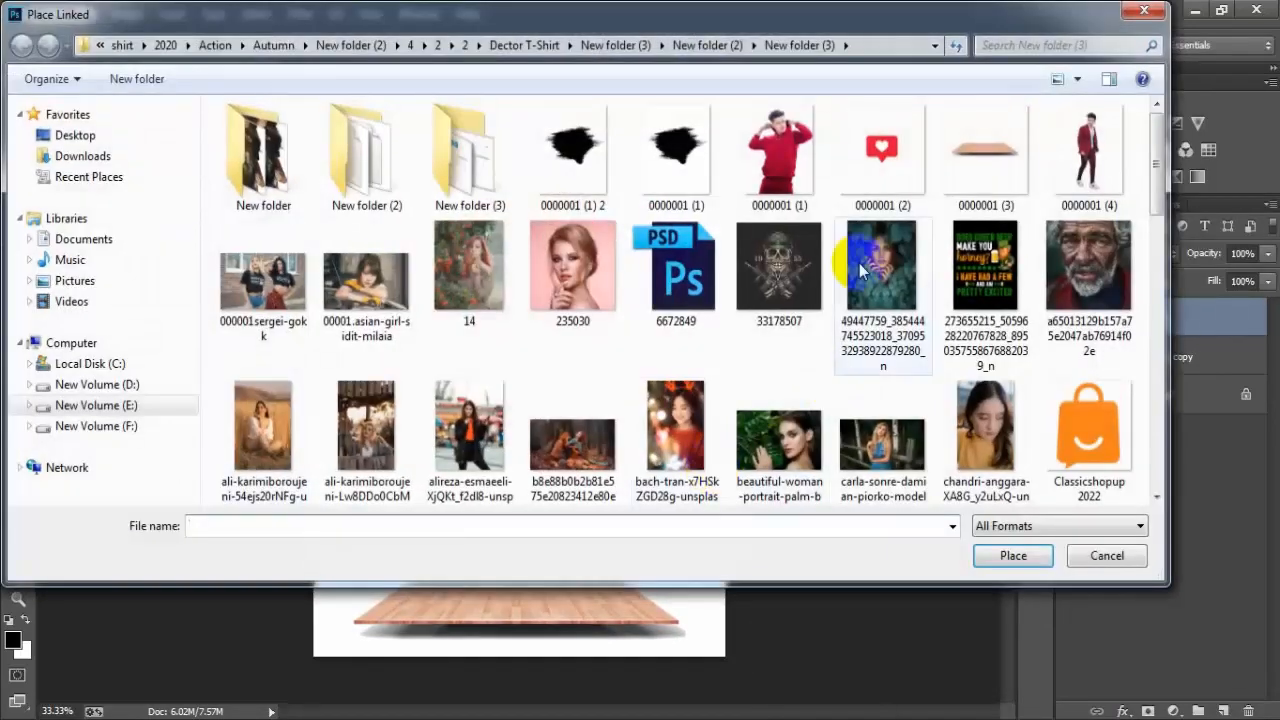
{"action": "left_click", "coordinate": [1075, 200]}
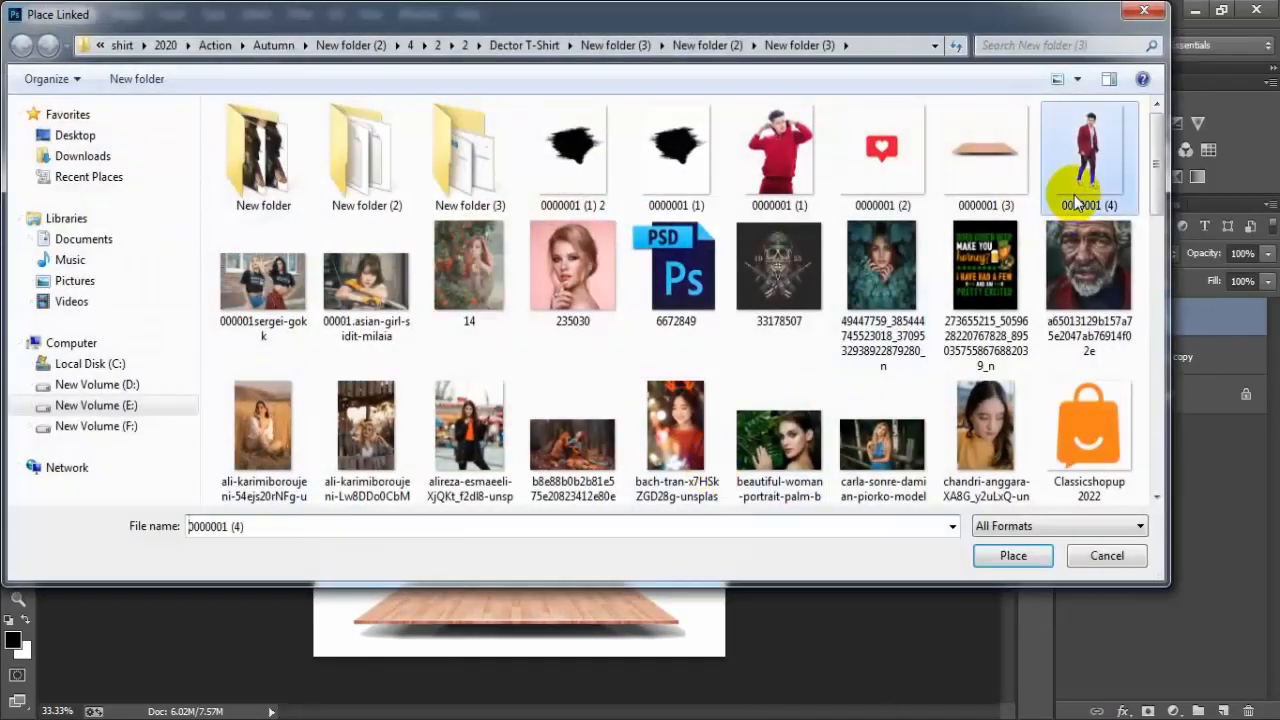
{"action": "double_click", "coordinate": [1075, 200]}
{"action": "left_click_drag", "start_coordinate": [607, 510], "coordinate": [631, 569]}
{"action": "left_click_drag", "start_coordinate": [599, 450], "coordinate": [625, 521]}
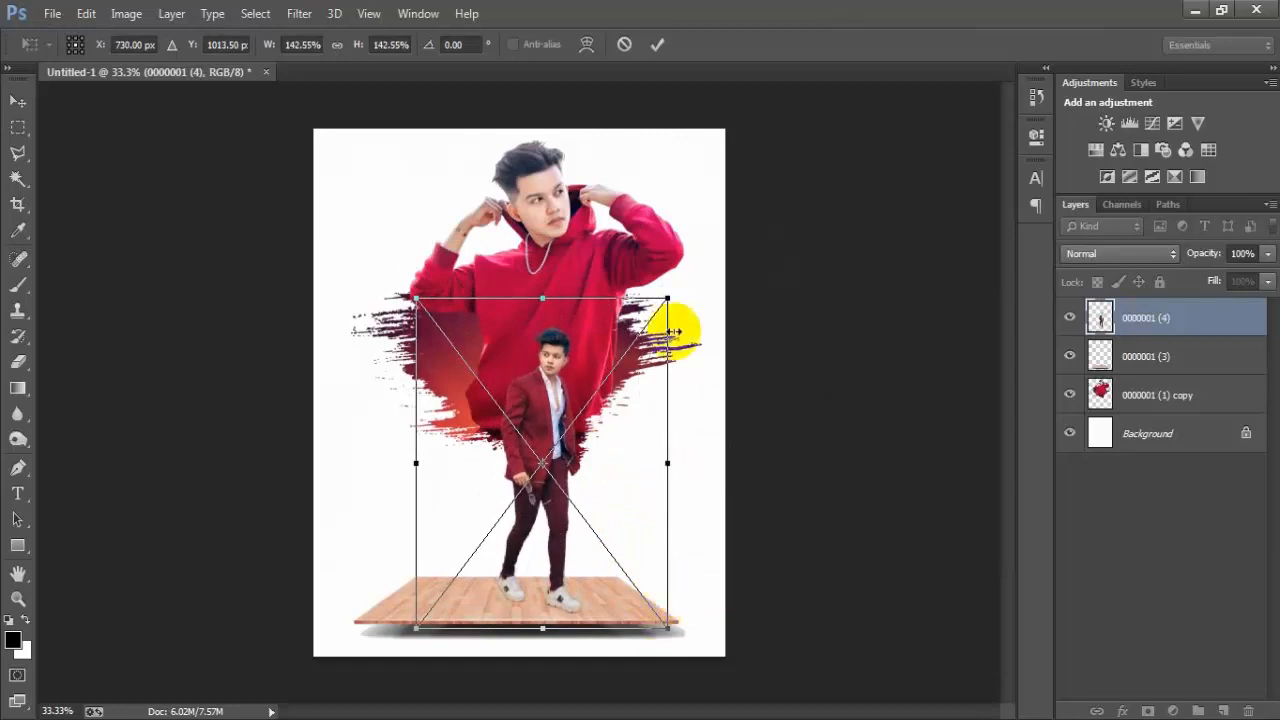
{"action": "left_click", "coordinate": [657, 44]}
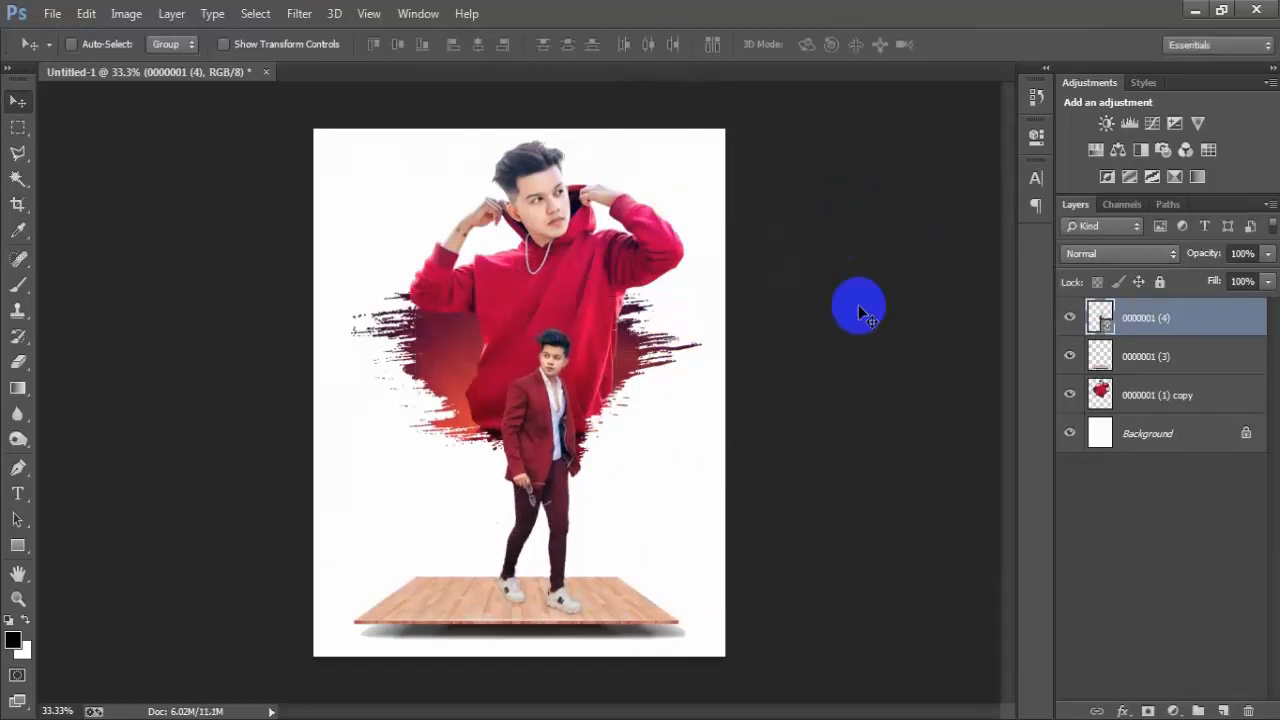
- Rasterize the suited man's layer and compare the composition with it hidden and shown
{"action": "right_click", "coordinate": [1221, 328]}
{"action": "left_click", "coordinate": [938, 371]}
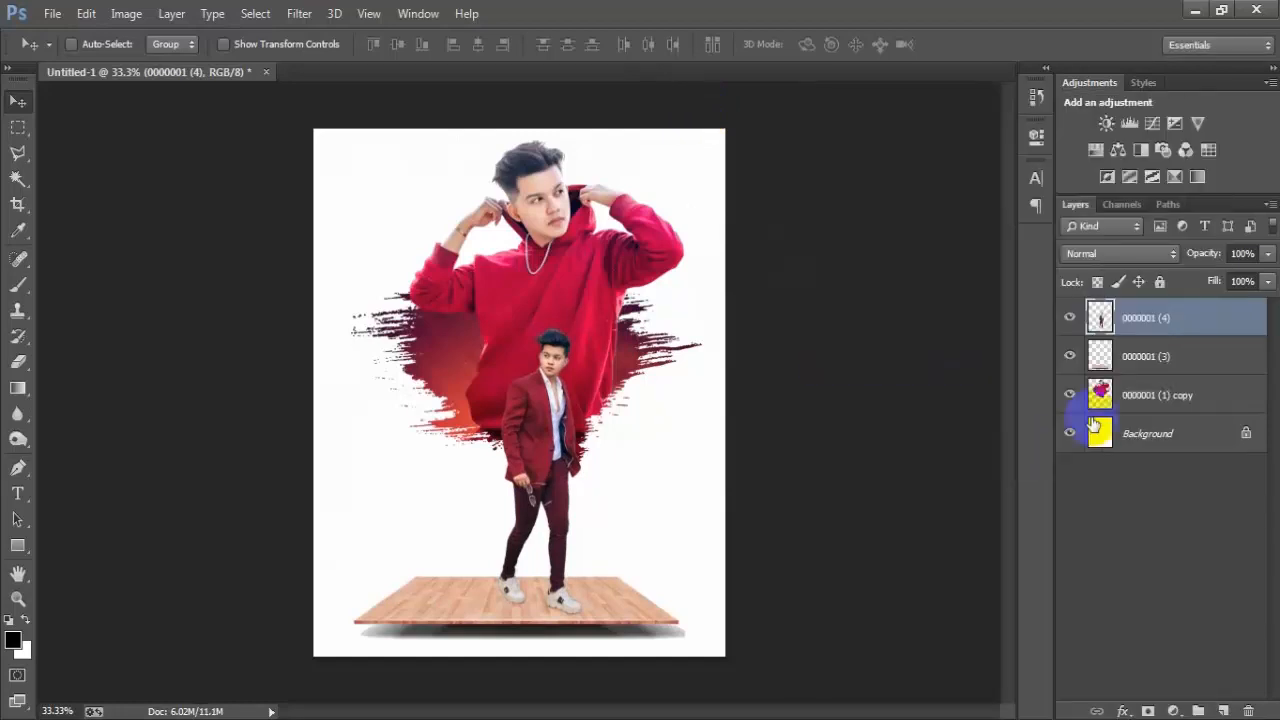
{"action": "left_click", "coordinate": [1070, 317]}
{"action": "left_click", "coordinate": [1070, 317]}
- Add a drop shadow to the suited man's layer with a 26° angle, 11 px distance, 11% spread and 18 px size
{"action": "left_click", "coordinate": [1183, 330]}
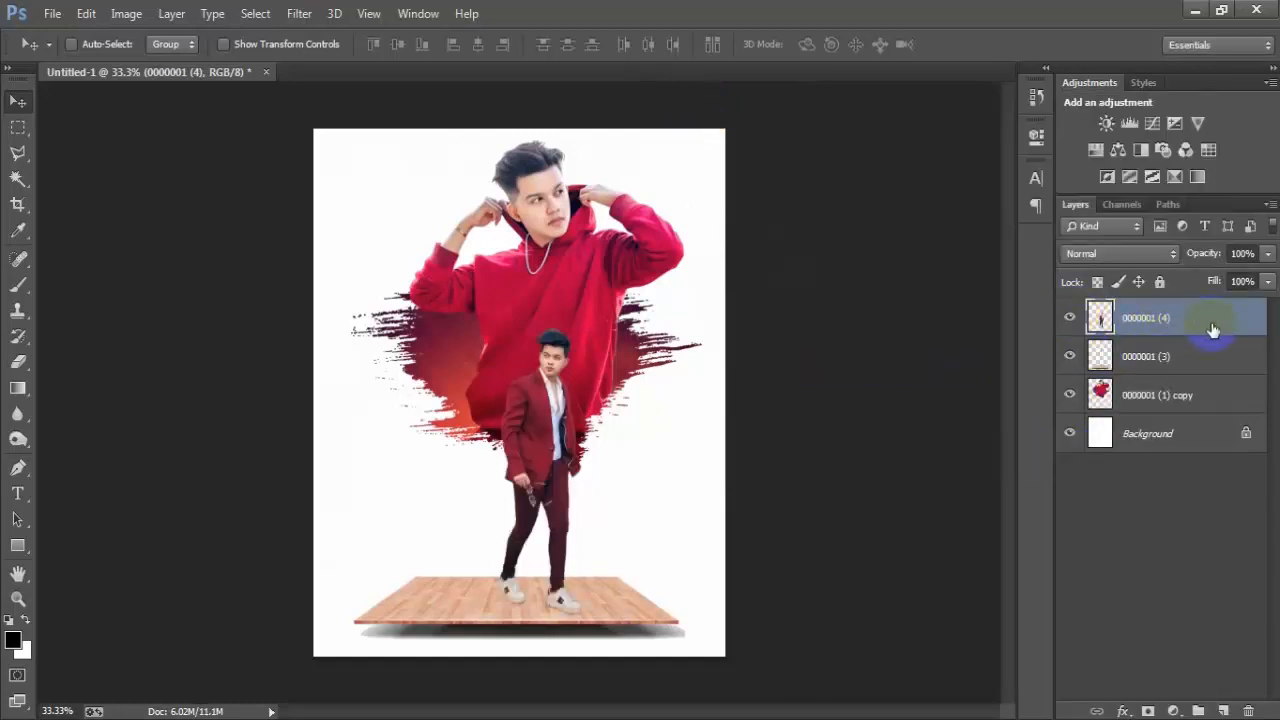
{"action": "double_click", "coordinate": [1212, 330]}
{"action": "left_click", "coordinate": [733, 415]}
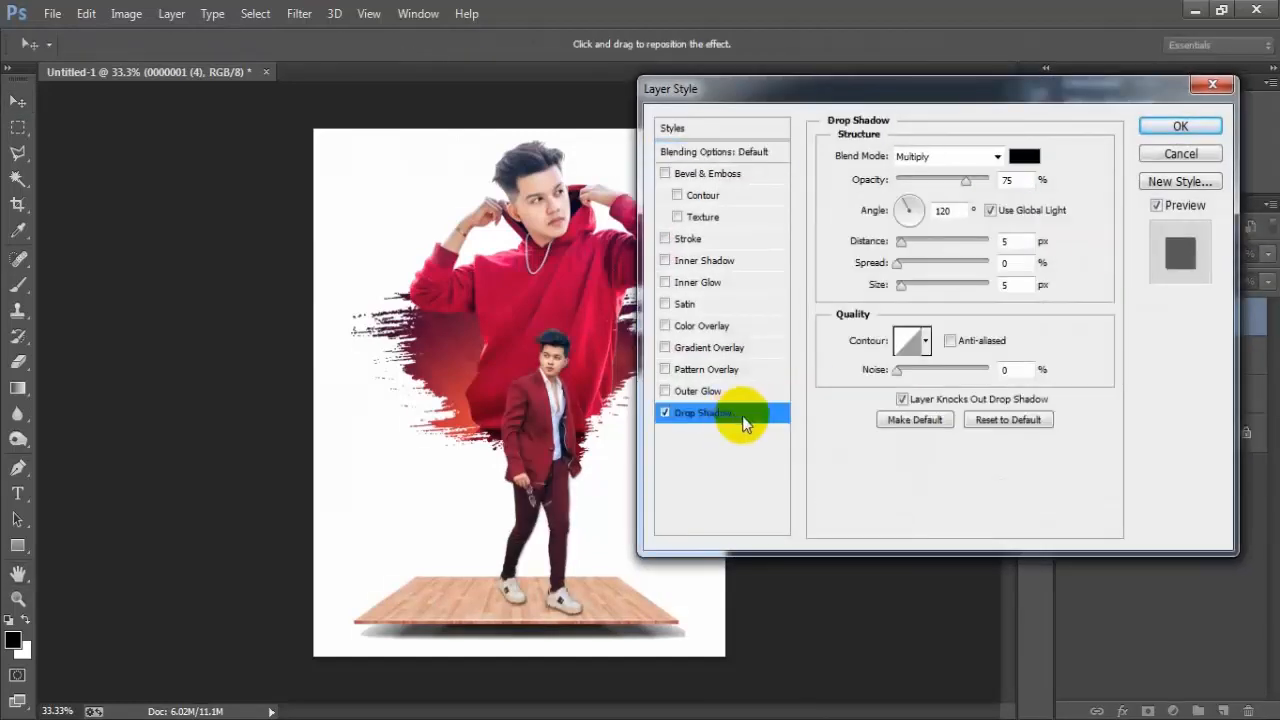
{"action": "left_click", "coordinate": [907, 265]}
{"action": "left_click_drag", "start_coordinate": [557, 436], "coordinate": [572, 430]}
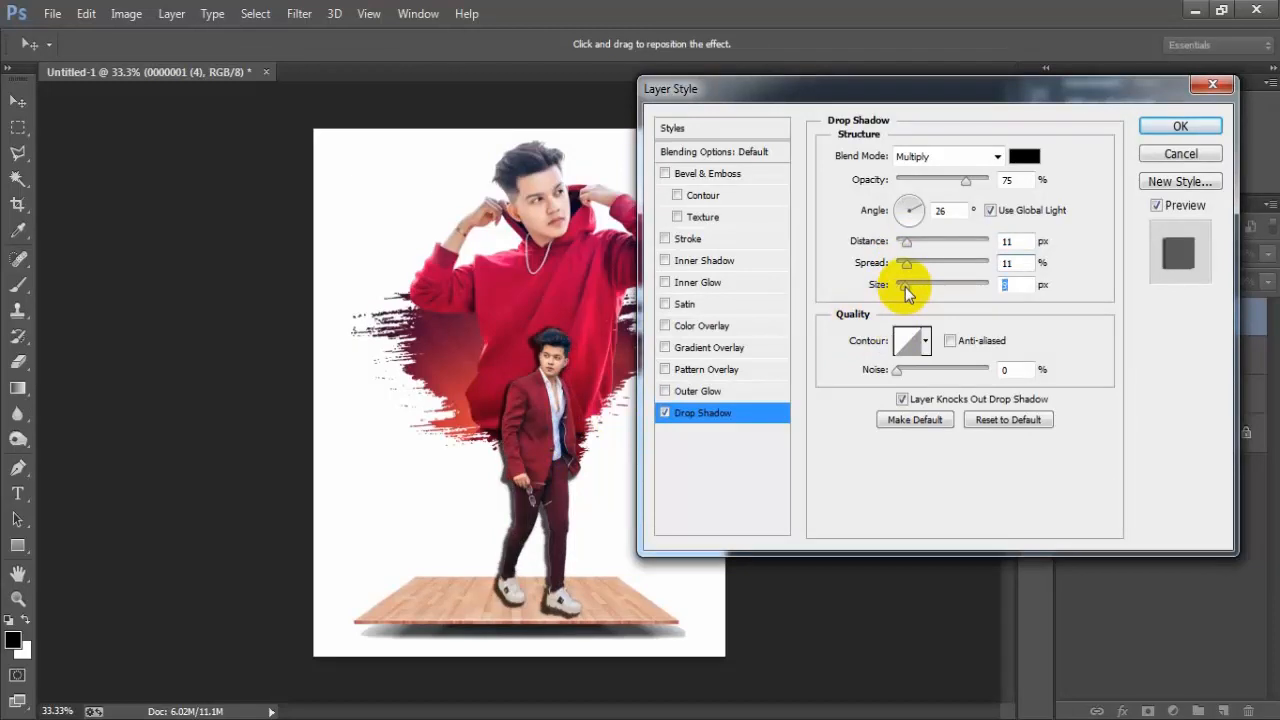
{"action": "left_click_drag", "start_coordinate": [905, 286], "coordinate": [909, 286]}
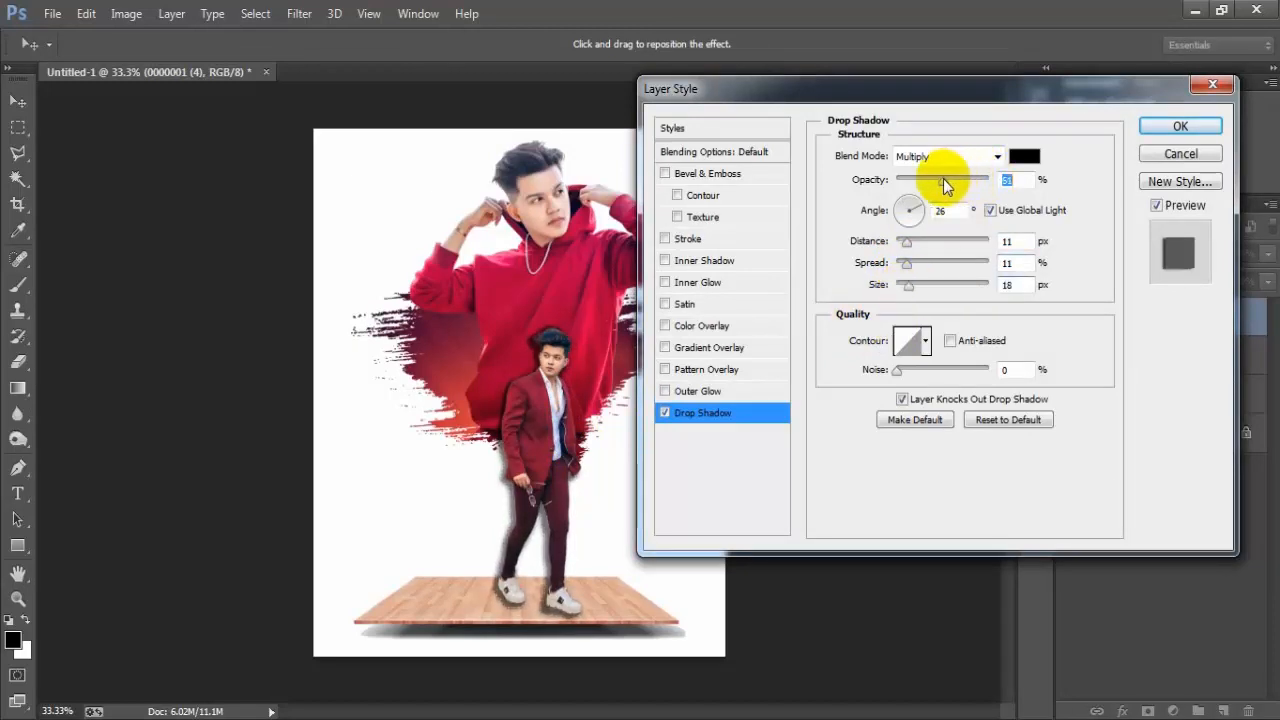
- Soften the drop shadow to about 22% opacity, 5 px distance and 9% spread, and collapse the layer's effects list
{"action": "left_click_drag", "start_coordinate": [936, 183], "coordinate": [923, 180]}
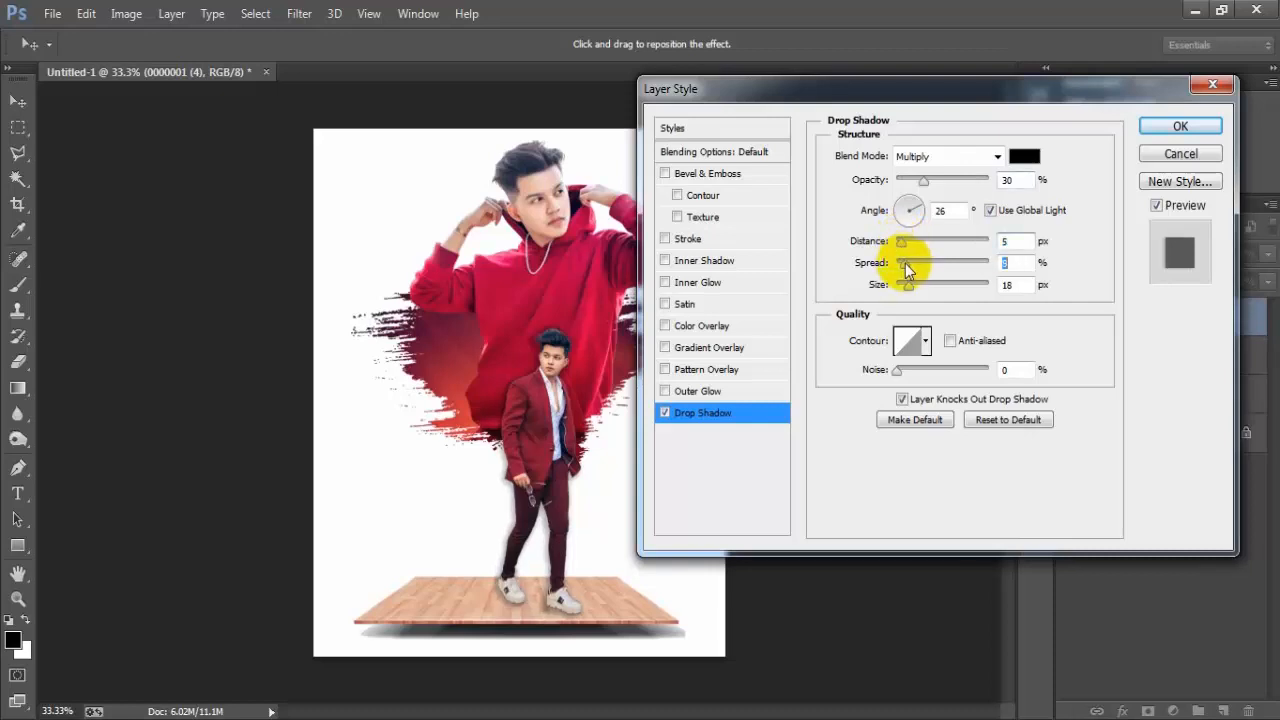
{"action": "left_click_drag", "start_coordinate": [924, 182], "coordinate": [922, 183]}
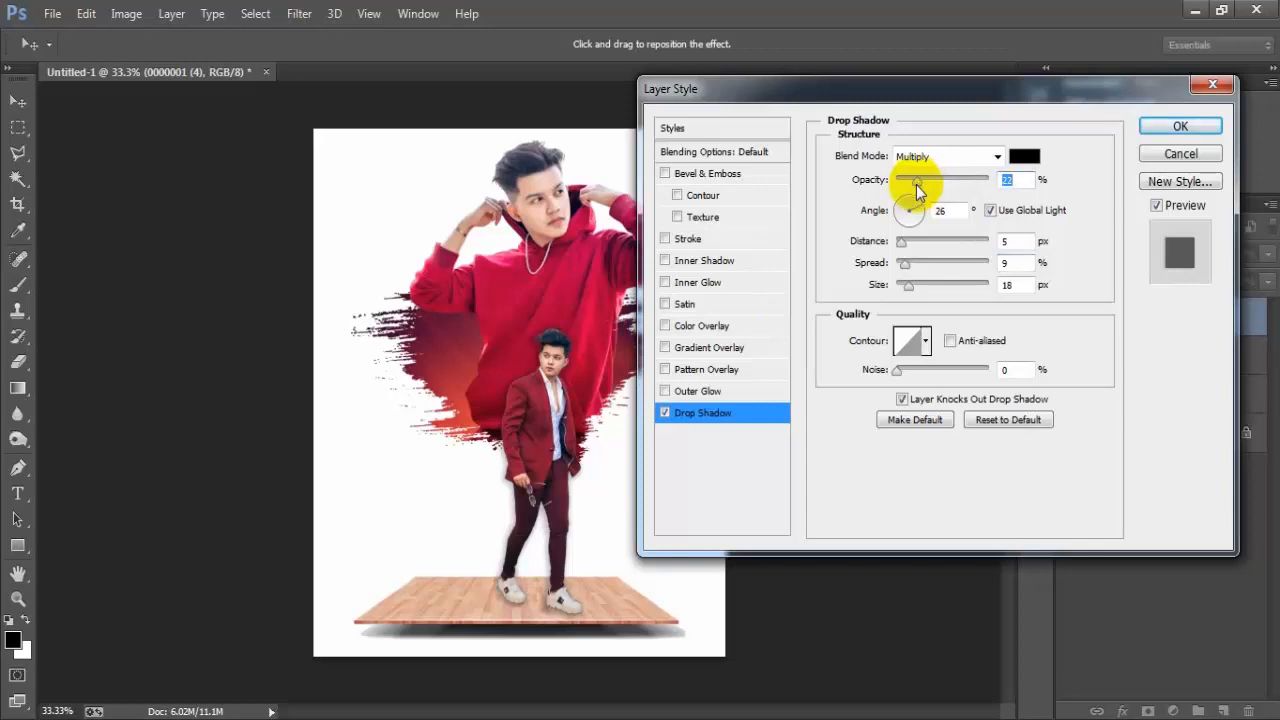
{"action": "left_click", "coordinate": [1158, 131]}
{"action": "left_click", "coordinate": [1260, 320]}
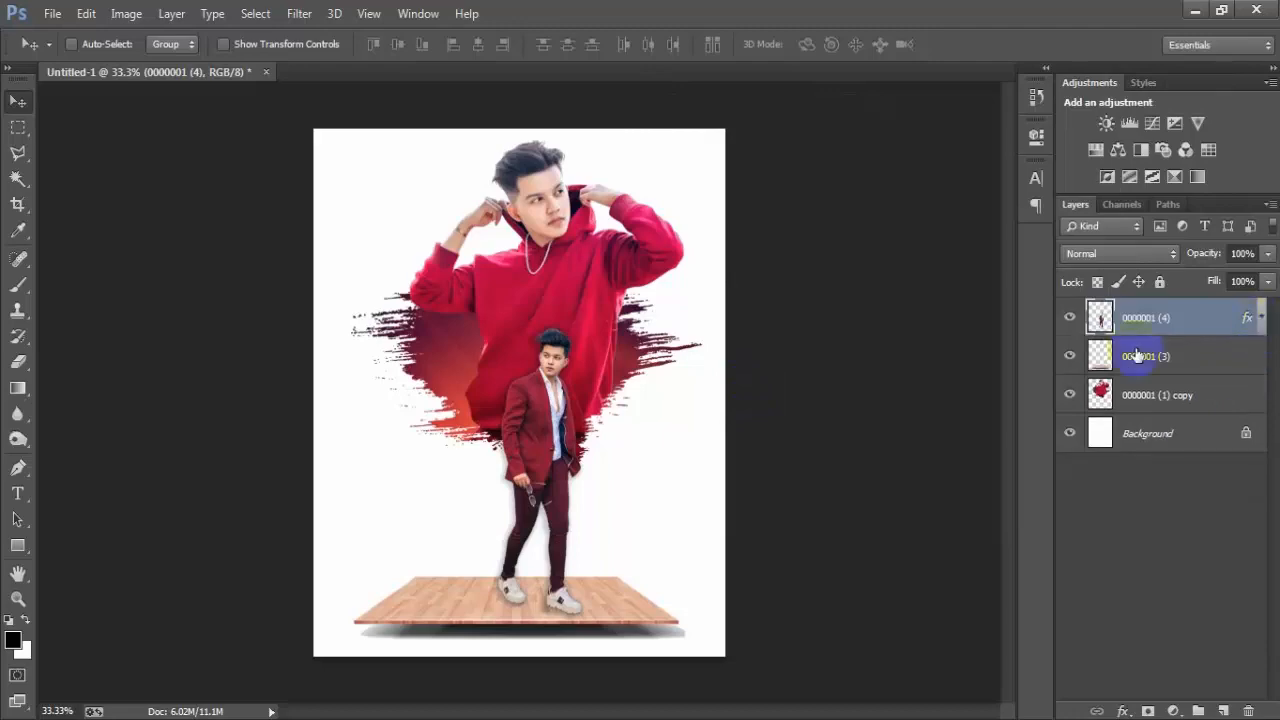
- Place the linked heart icon "0000001 (2)", scaled to 2.39%, in the white space left of the hoodie man's raised arm
{"action": "left_click", "coordinate": [52, 14]}
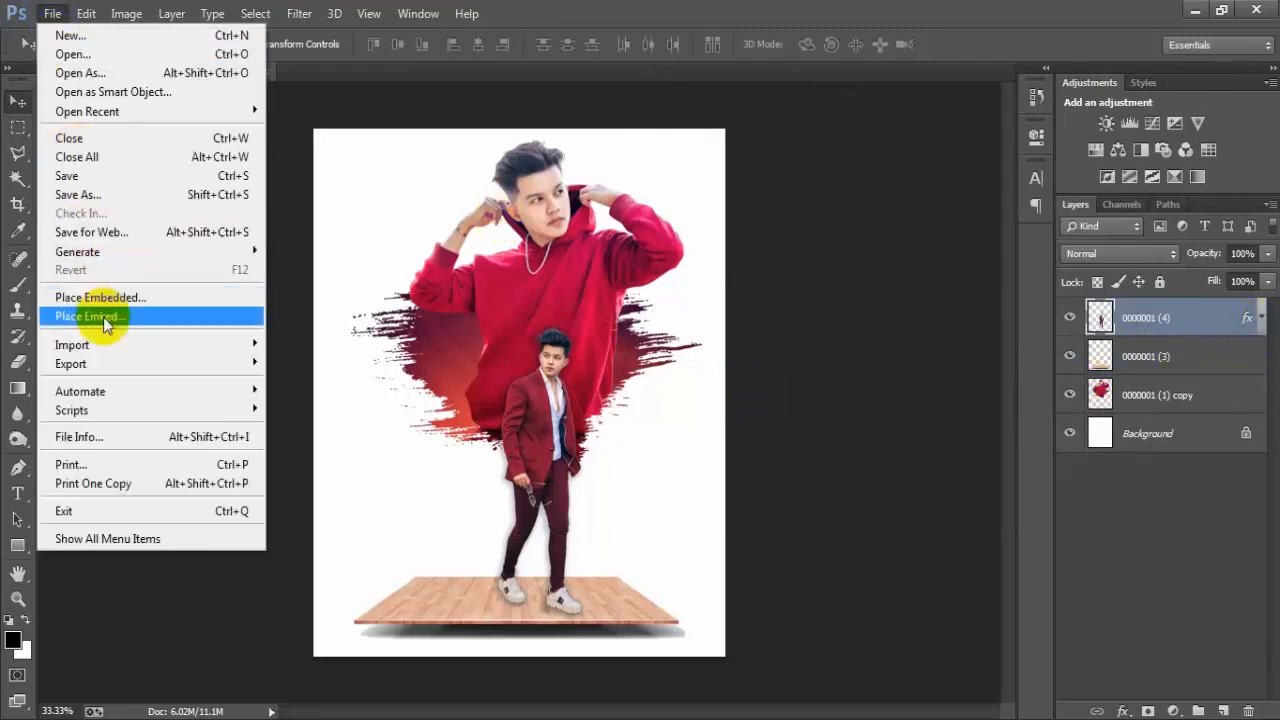
{"action": "left_click", "coordinate": [103, 317]}
{"action": "left_click", "coordinate": [879, 160]}
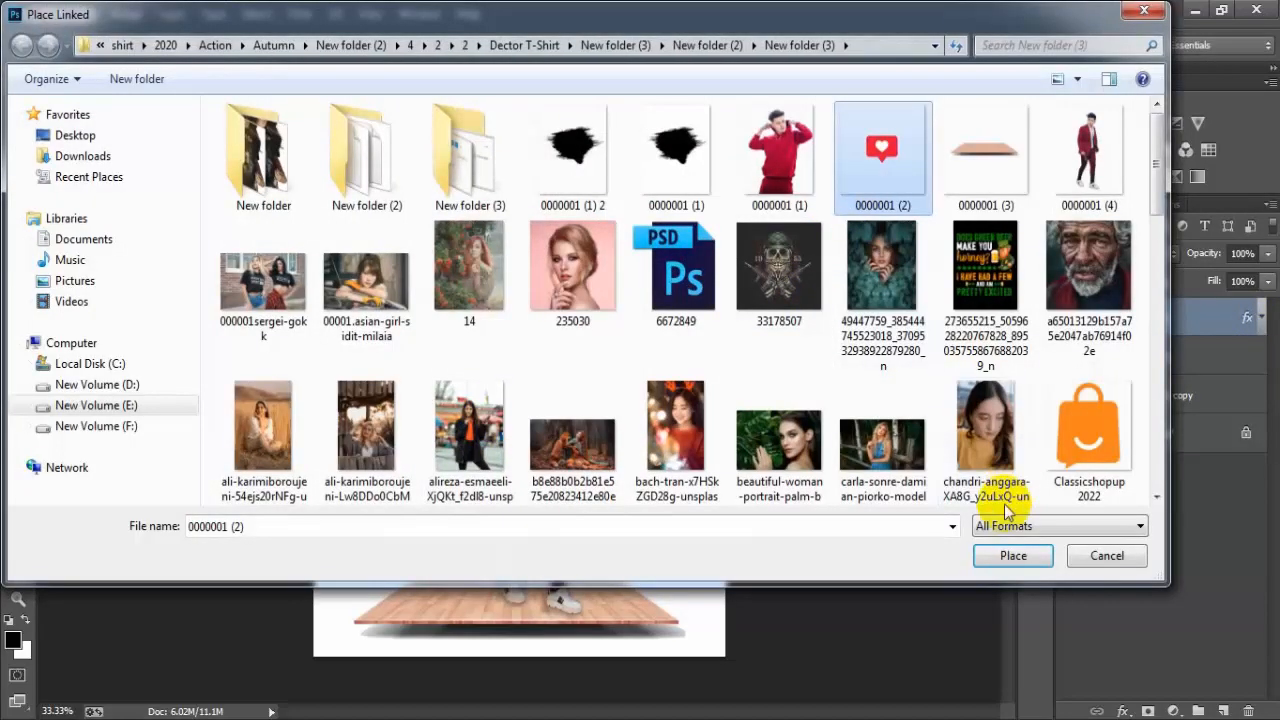
{"action": "left_click", "coordinate": [1006, 555]}
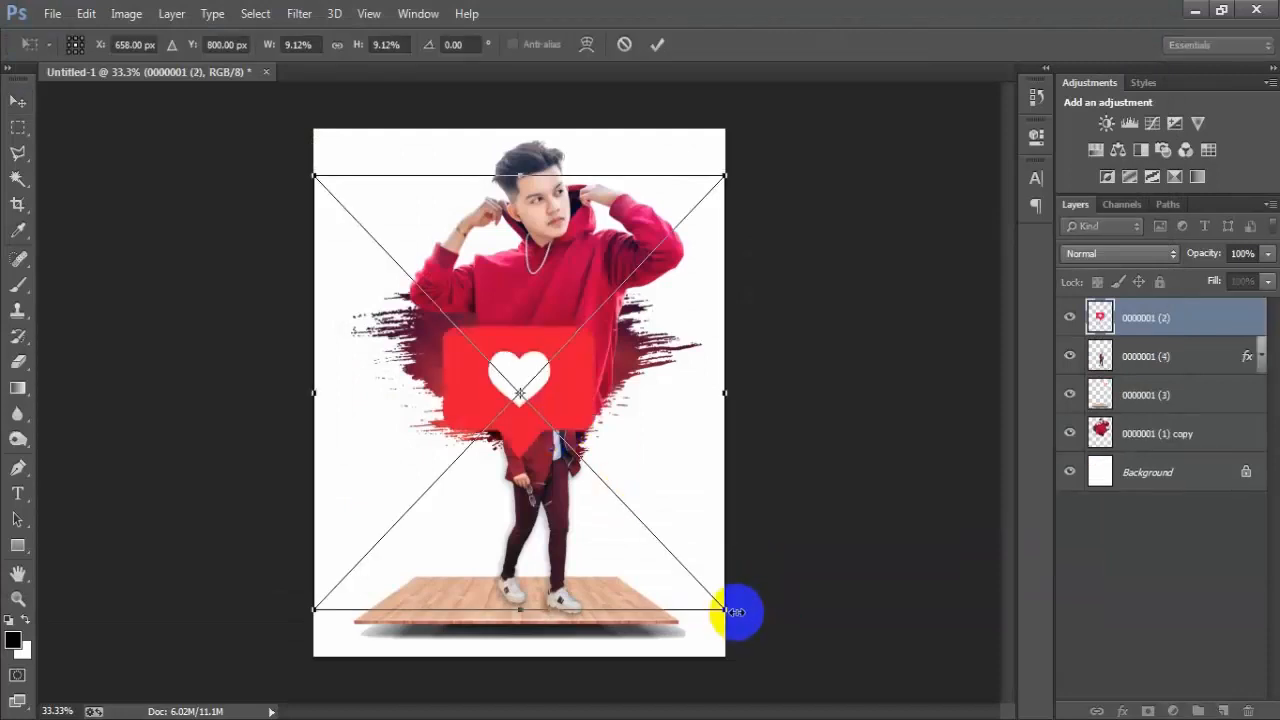
{"action": "left_click_drag", "start_coordinate": [735, 612], "coordinate": [422, 266]}
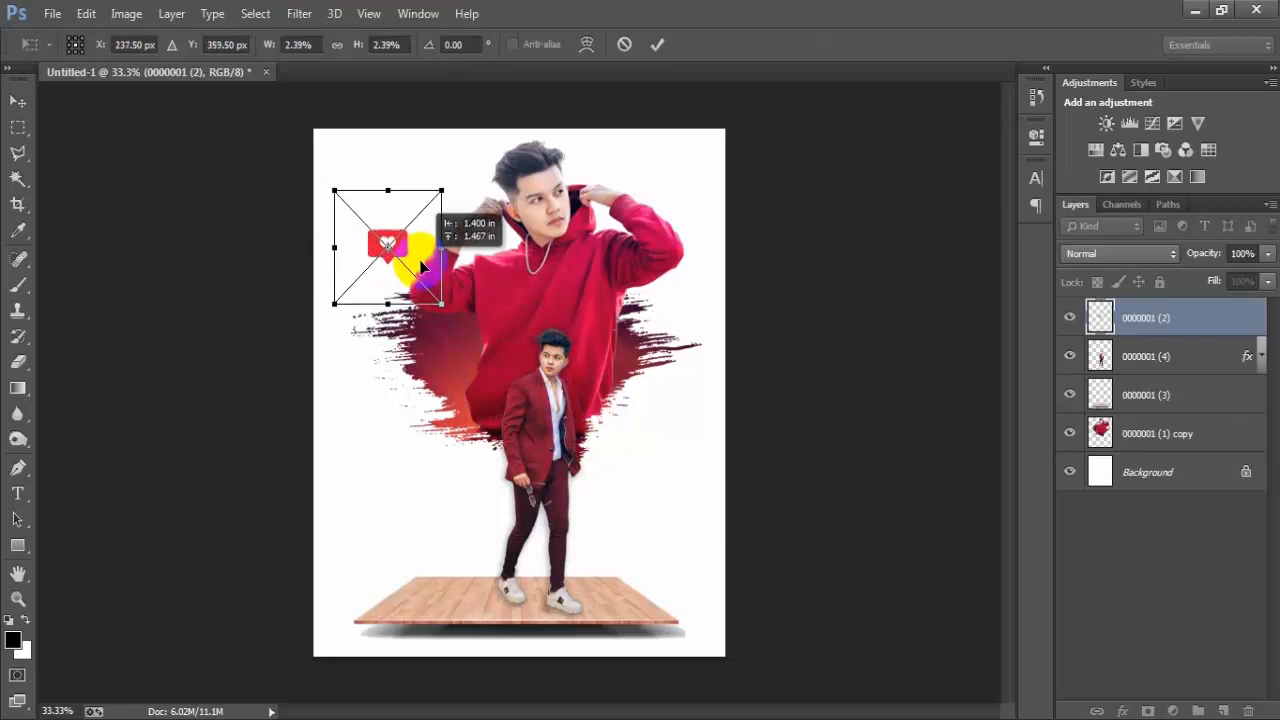
{"action": "left_click", "coordinate": [657, 44]}
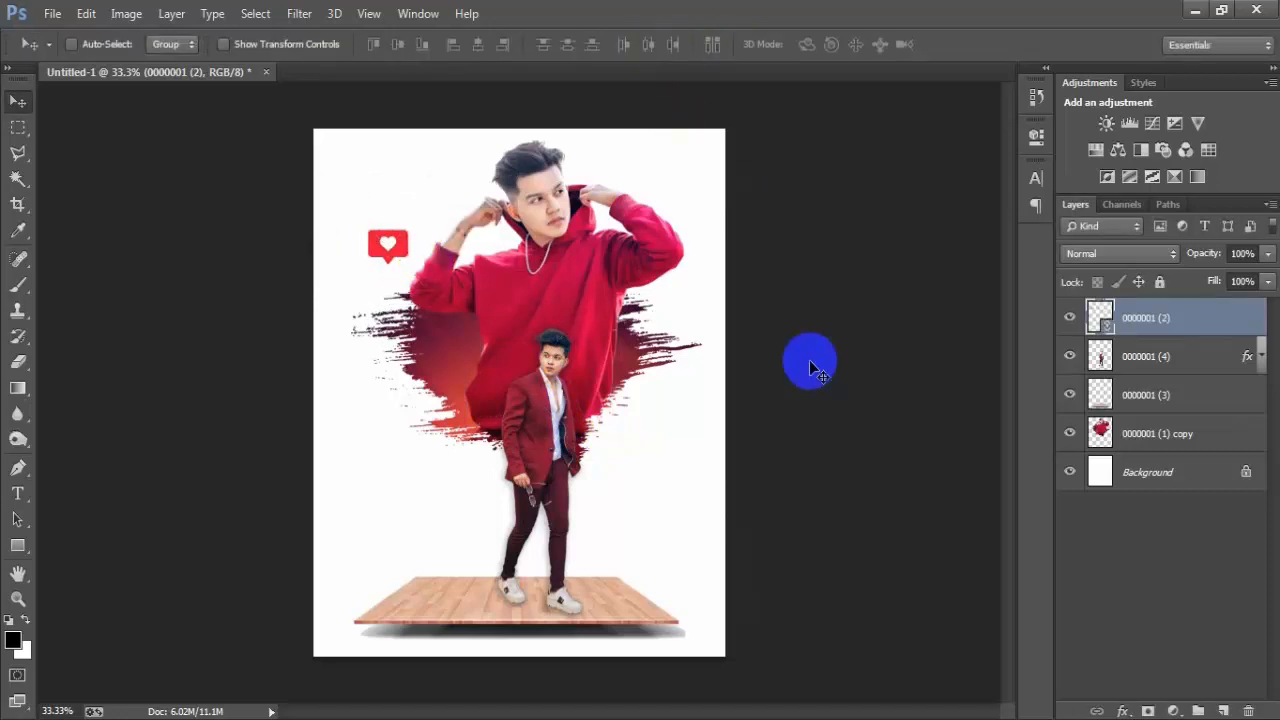
- Duplicate the heart icon, move the copy below the hoodie man's other elbow, and scale it to 1.83%
{"action": "key", "text": "ctrl+j"}
{"action": "left_click_drag", "start_coordinate": [405, 260], "coordinate": [703, 311]}
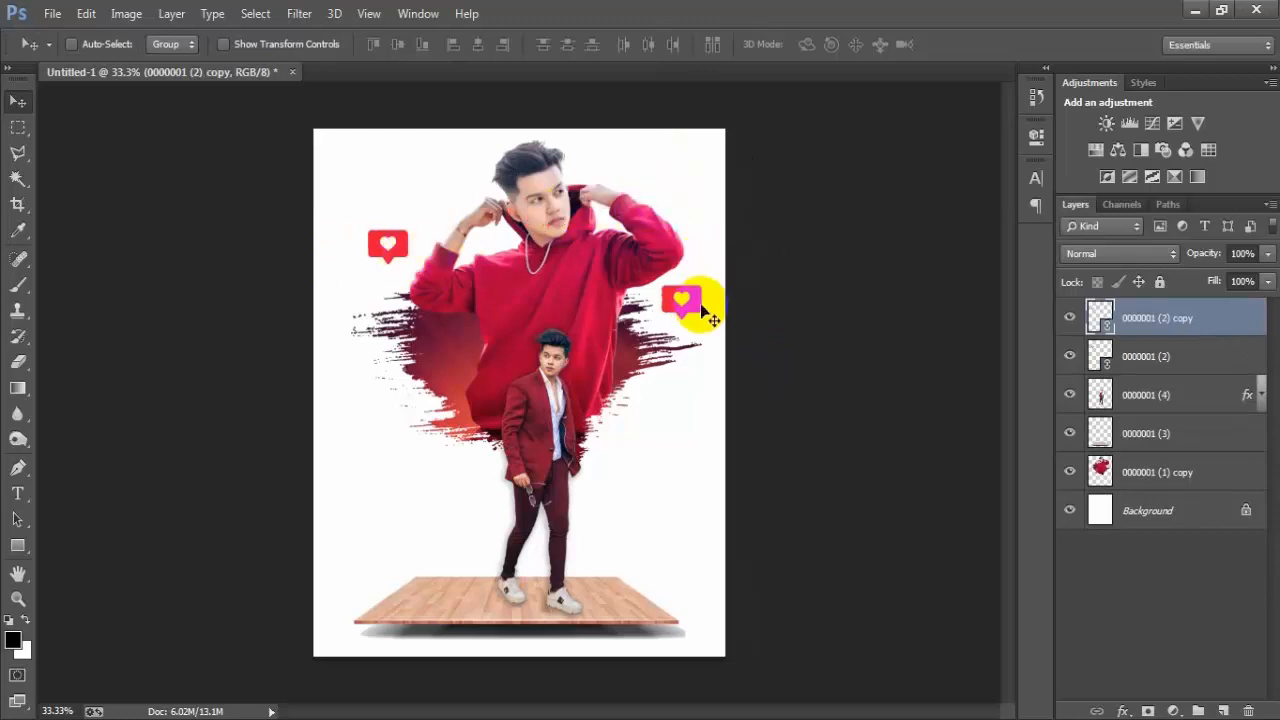
{"action": "key", "text": "ctrl+t"}
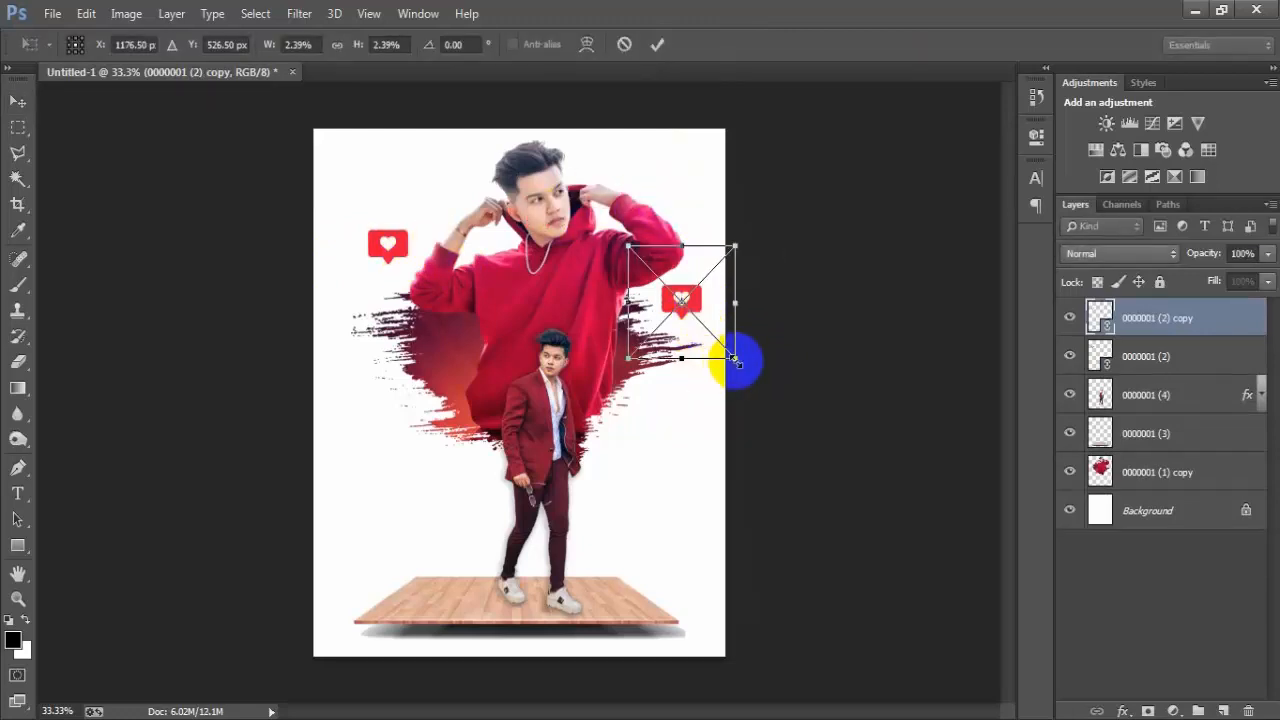
{"action": "left_click_drag", "start_coordinate": [736, 362], "coordinate": [725, 343]}
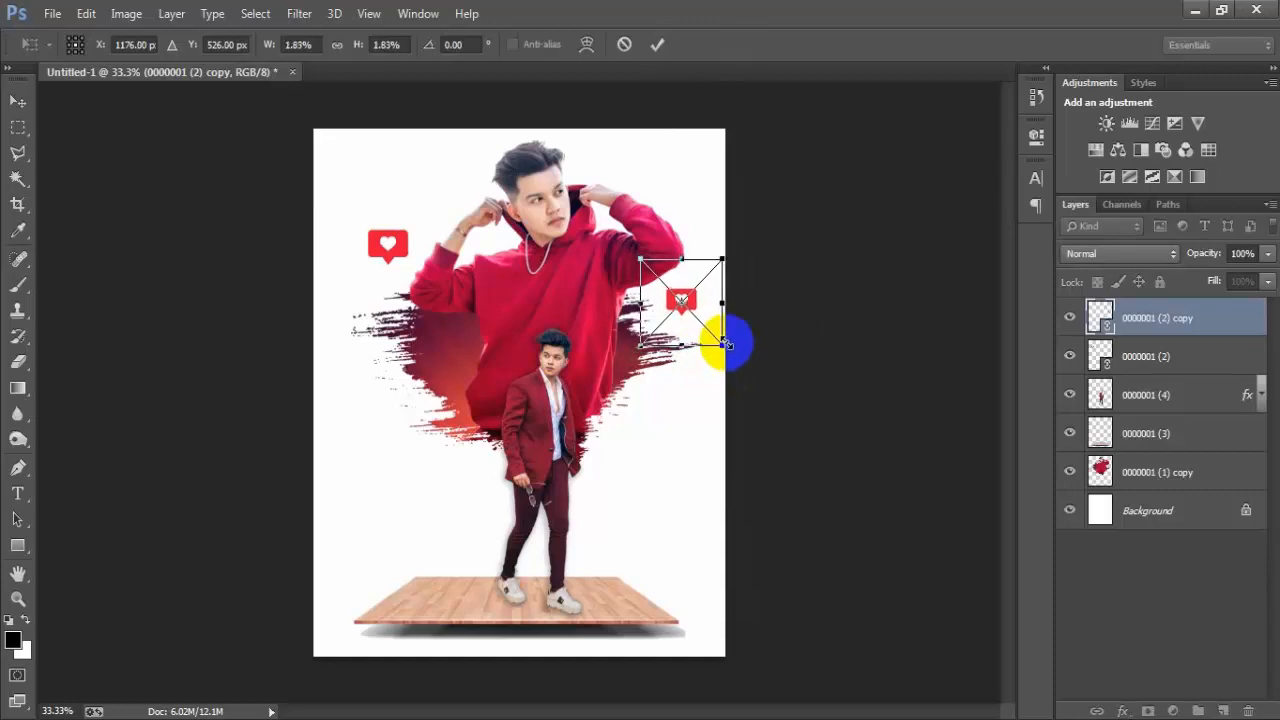
{"action": "left_click", "coordinate": [658, 45]}
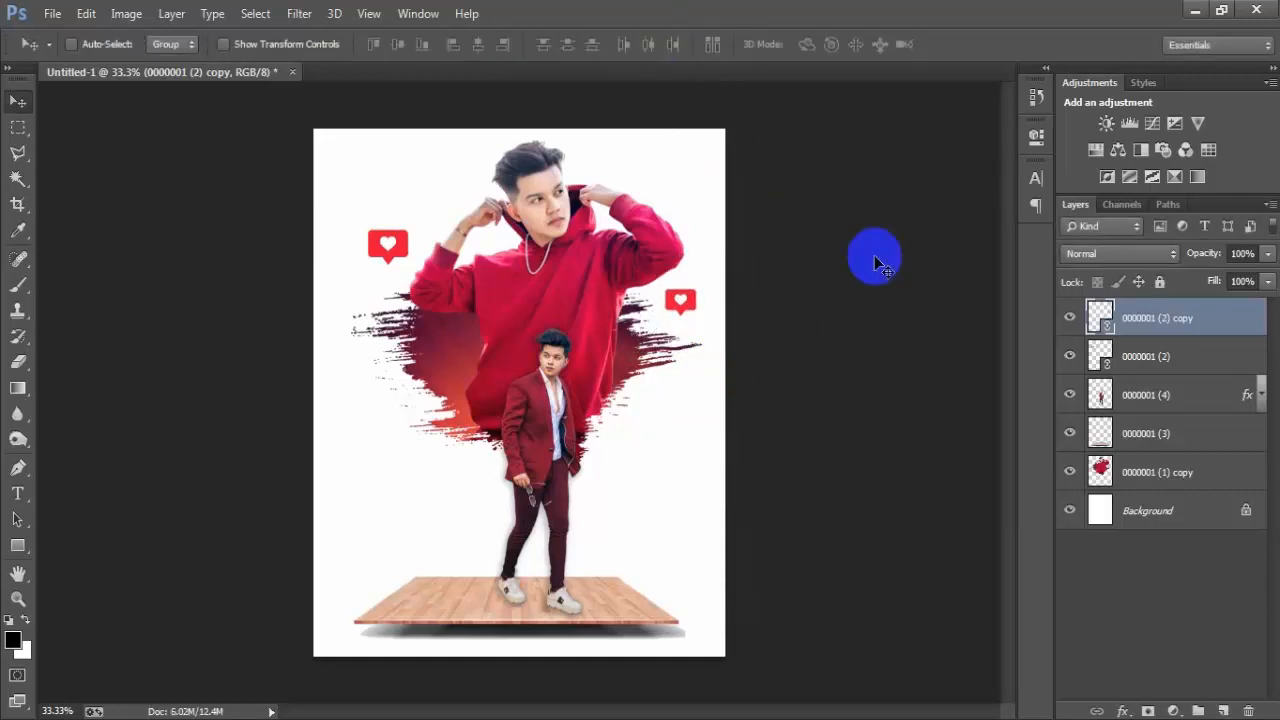
- Duplicate the small heart icon, move the copy beside the suited man's legs, and enlarge it beyond the other two hearts
{"action": "key", "text": "ctrl+j"}
{"action": "left_click_drag", "start_coordinate": [674, 301], "coordinate": [721, 545]}
{"action": "key", "text": "ctrl+t"}
{"action": "key", "text": "Return"}
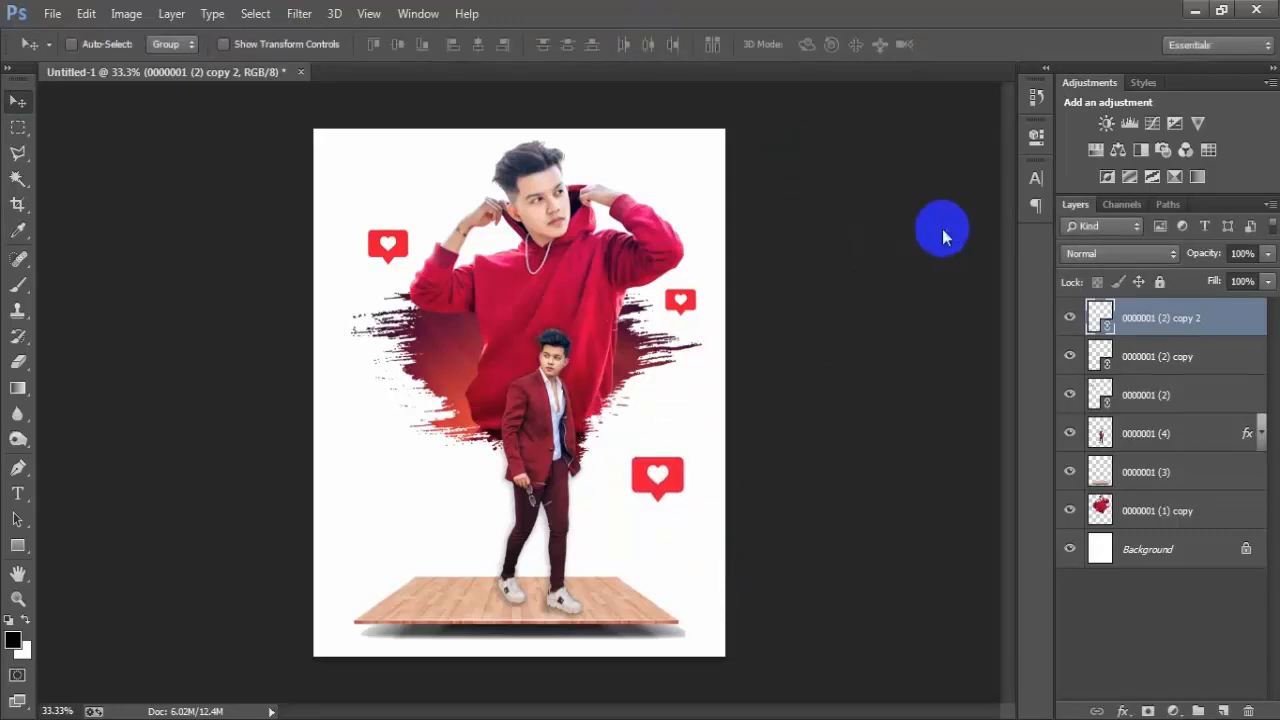
- Rasterize the large heart icon's layer and check which heart it holds by toggling its visibility off and on
{"action": "right_click", "coordinate": [1224, 323]}
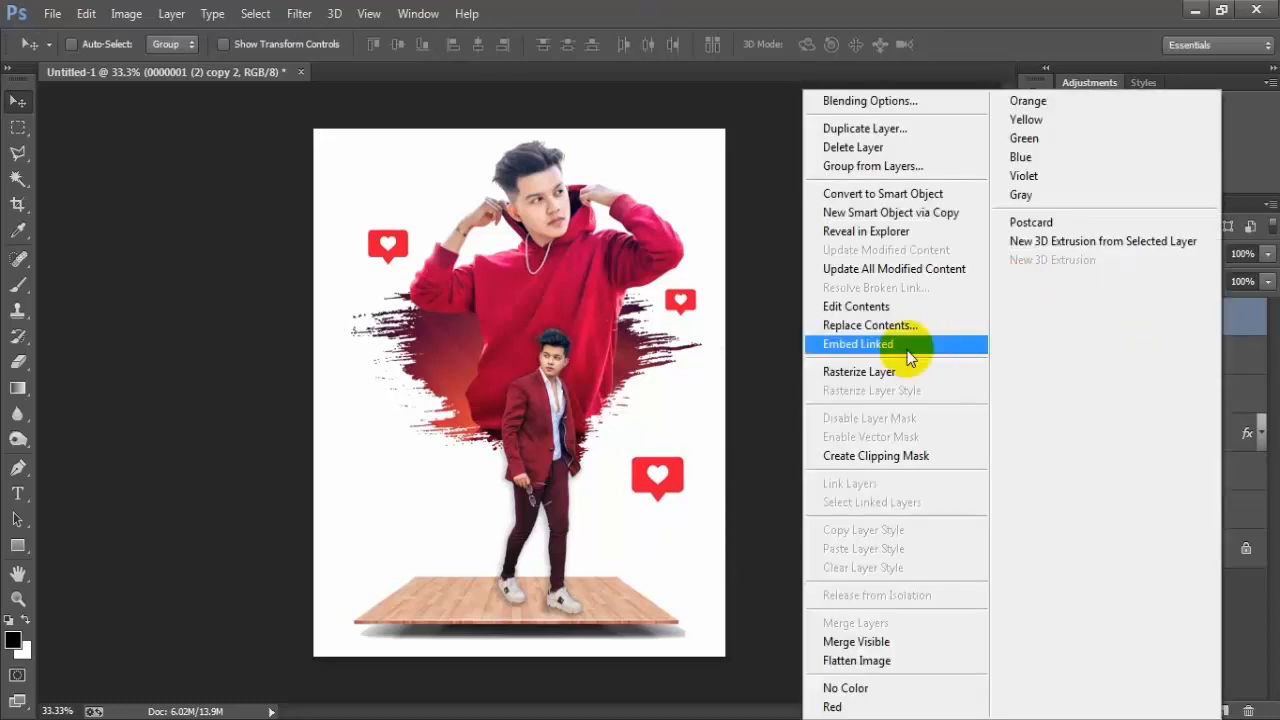
{"action": "left_click", "coordinate": [906, 365]}
{"action": "left_click", "coordinate": [1070, 320]}
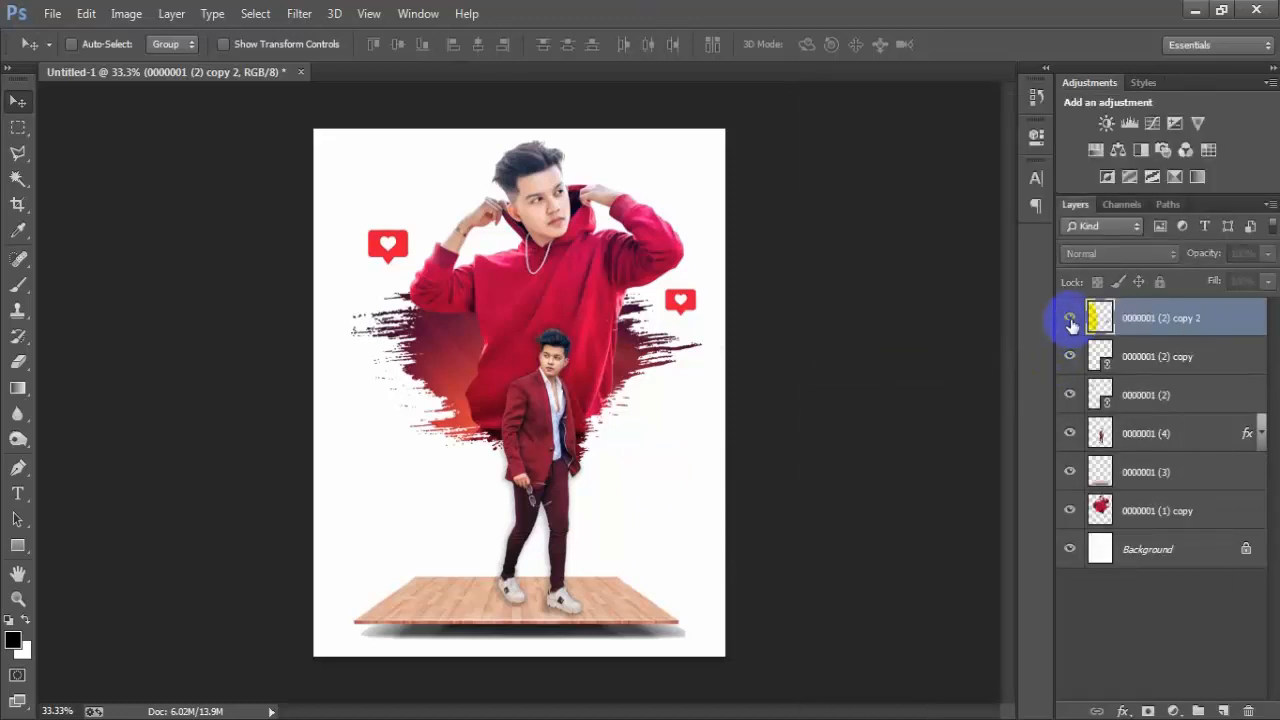
{"action": "left_click", "coordinate": [1072, 319]}
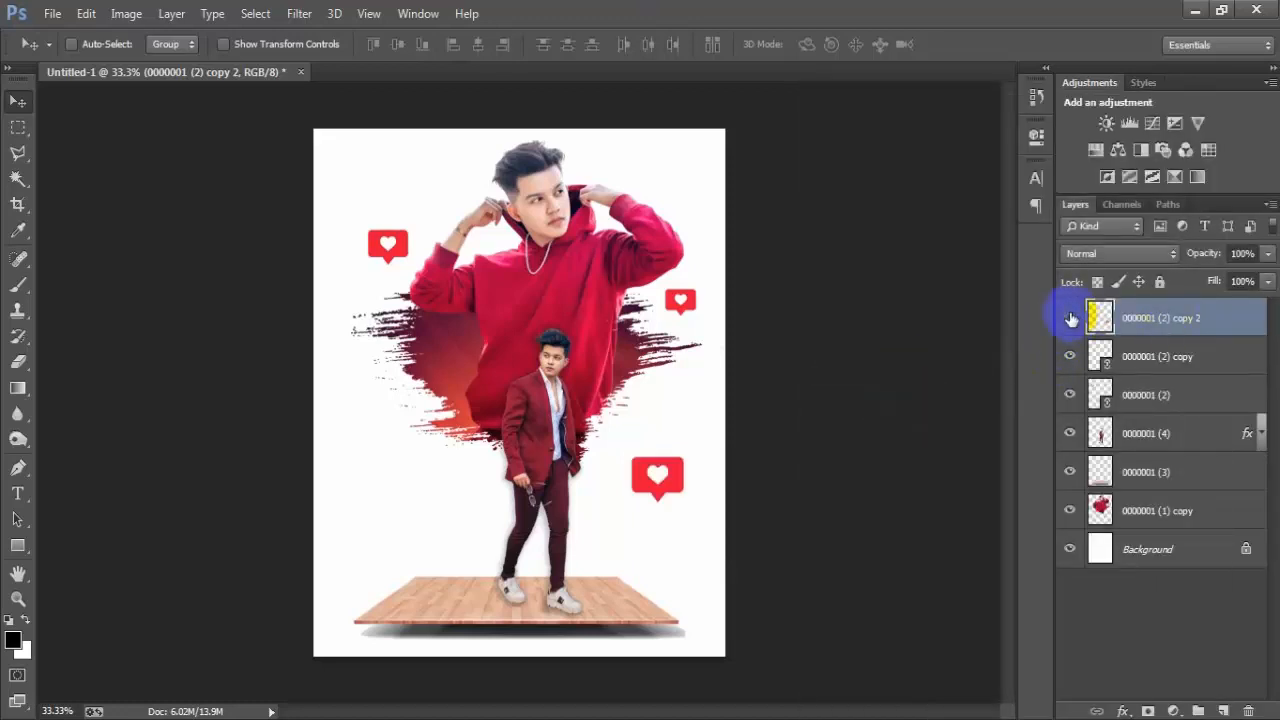
{"action": "left_click", "coordinate": [1071, 318]}
{"action": "left_click", "coordinate": [1071, 318]}
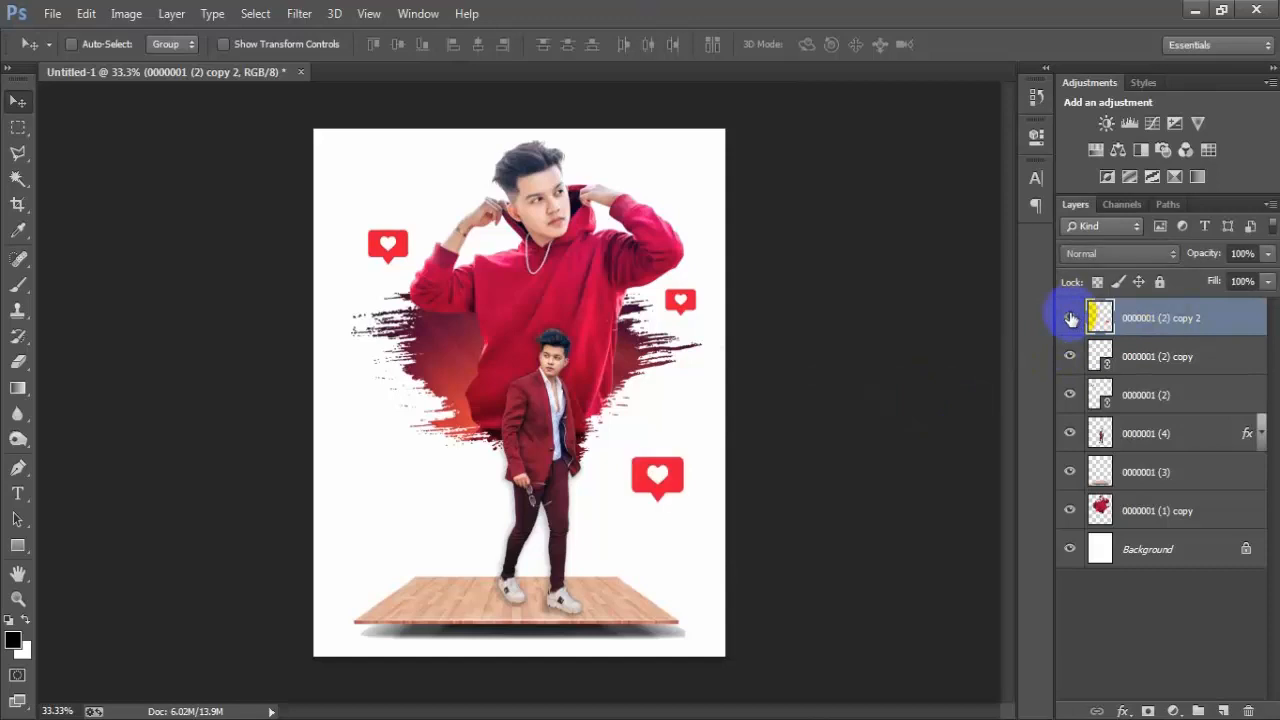
- Add a layer mask to the large heart and fade its lower part with an upward linear black-to-white gradient
{"action": "left_click", "coordinate": [1148, 711]}
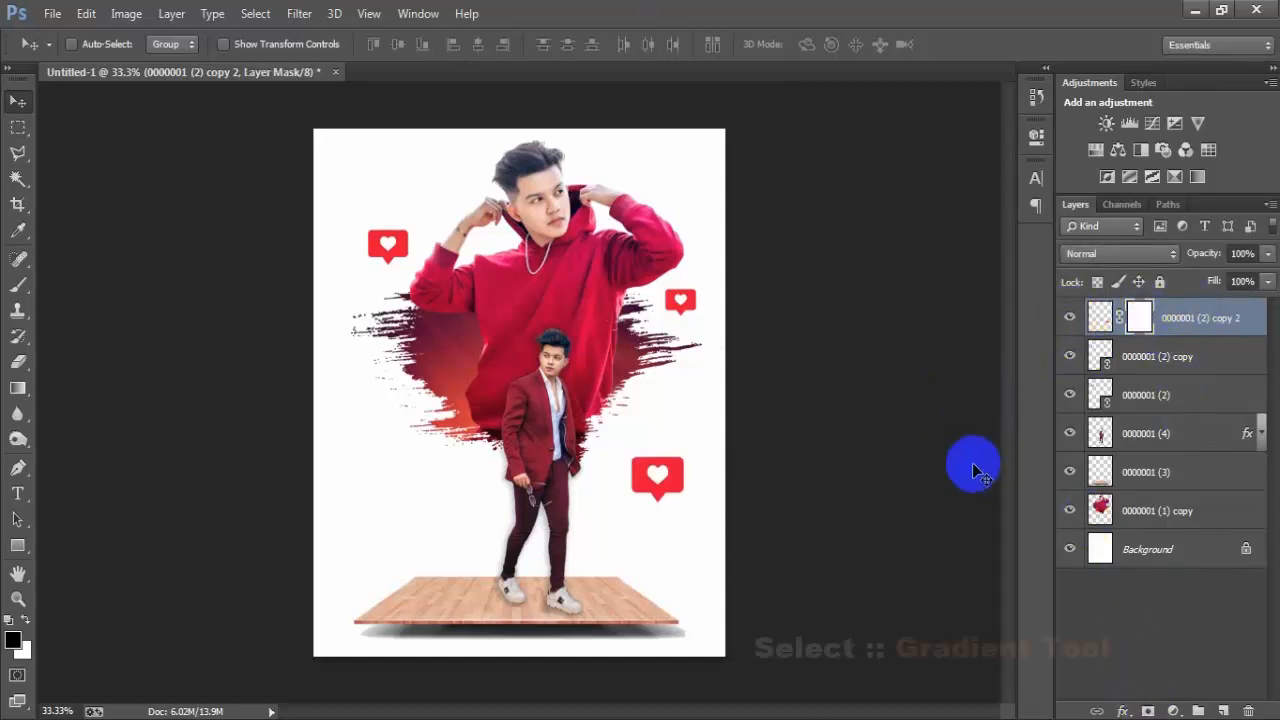
{"action": "left_click", "coordinate": [19, 388]}
{"action": "right_click", "coordinate": [23, 389]}
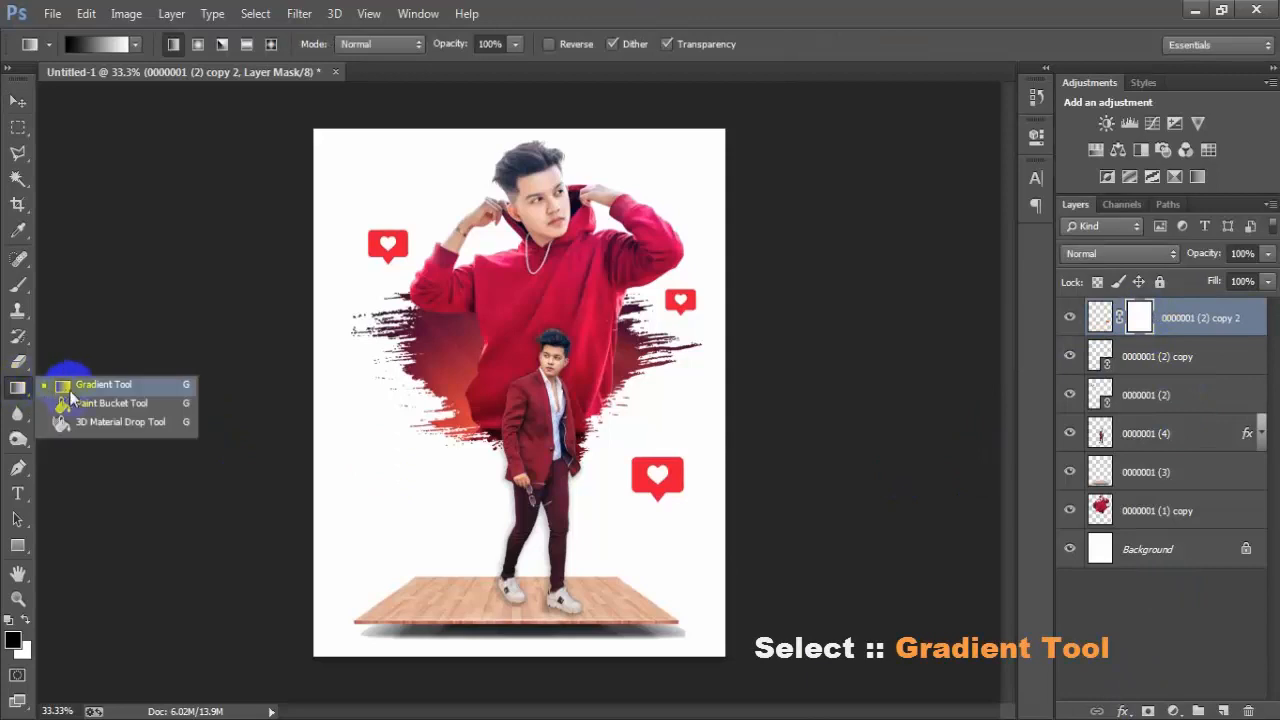
{"action": "left_click", "coordinate": [72, 384]}
{"action": "left_click_drag", "start_coordinate": [668, 549], "coordinate": [670, 482]}
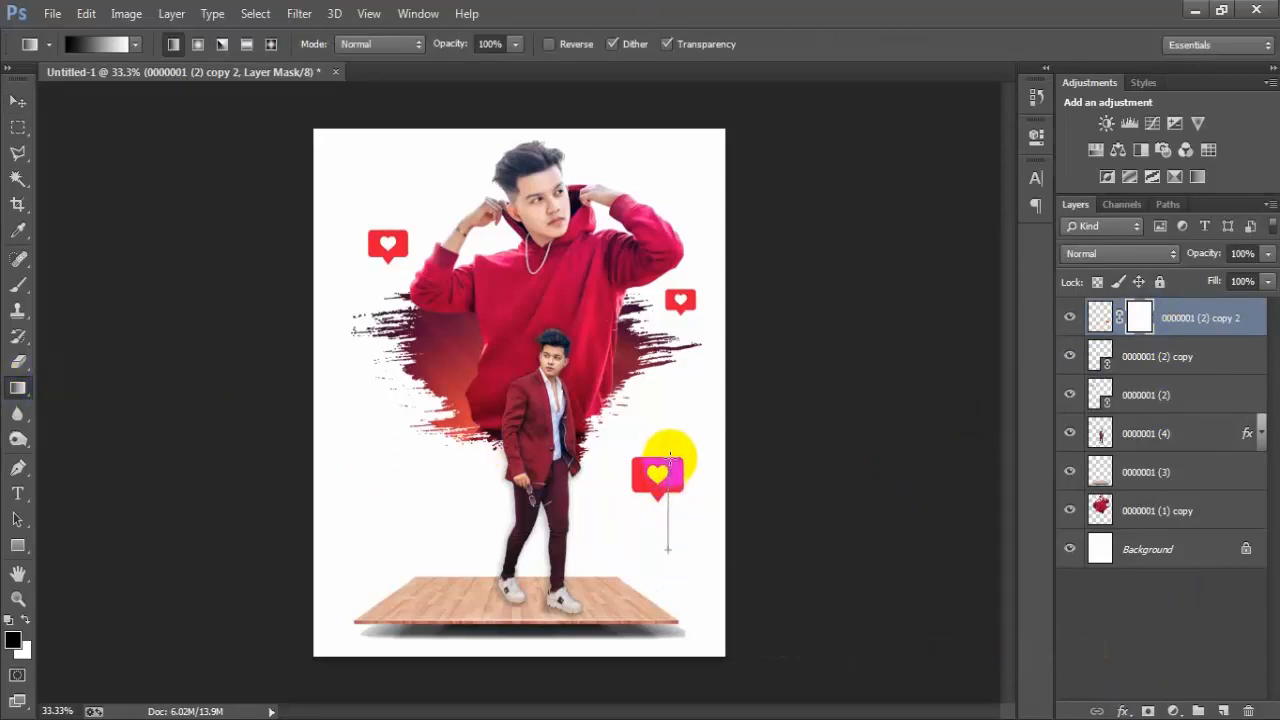
{"action": "left_click_drag", "start_coordinate": [666, 534], "coordinate": [674, 428]}
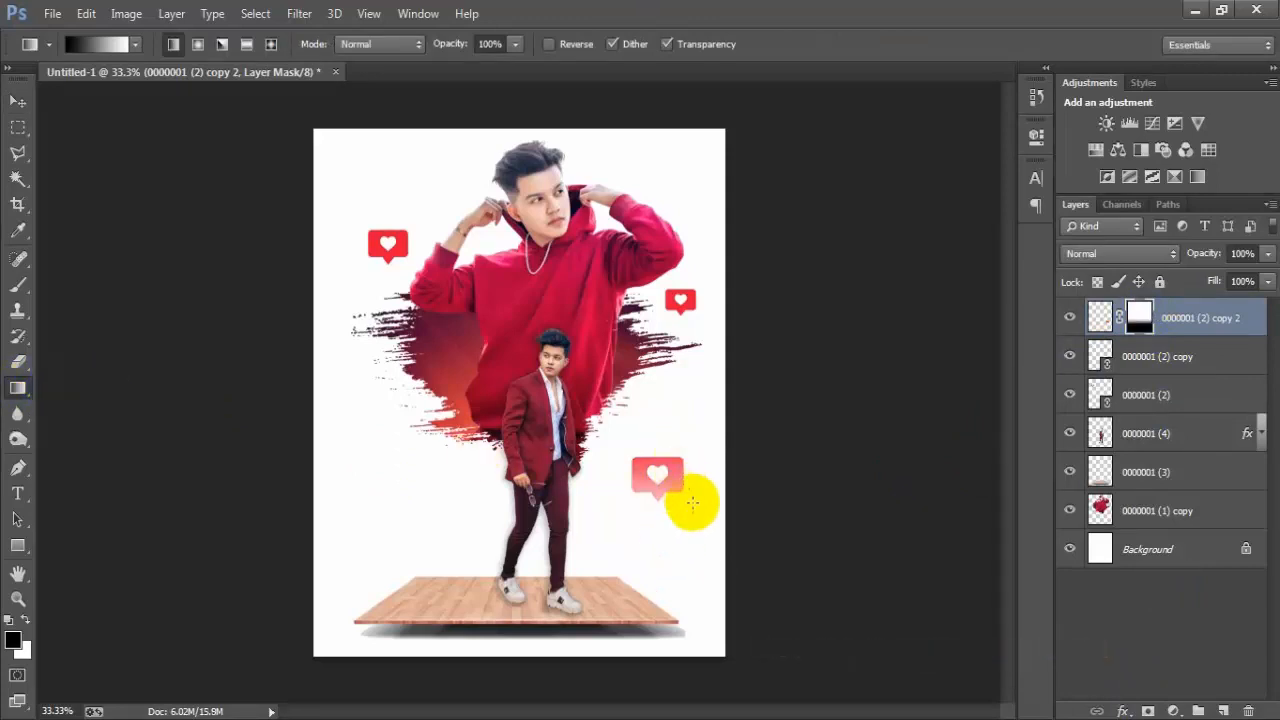
{"action": "left_click", "coordinate": [18, 100]}
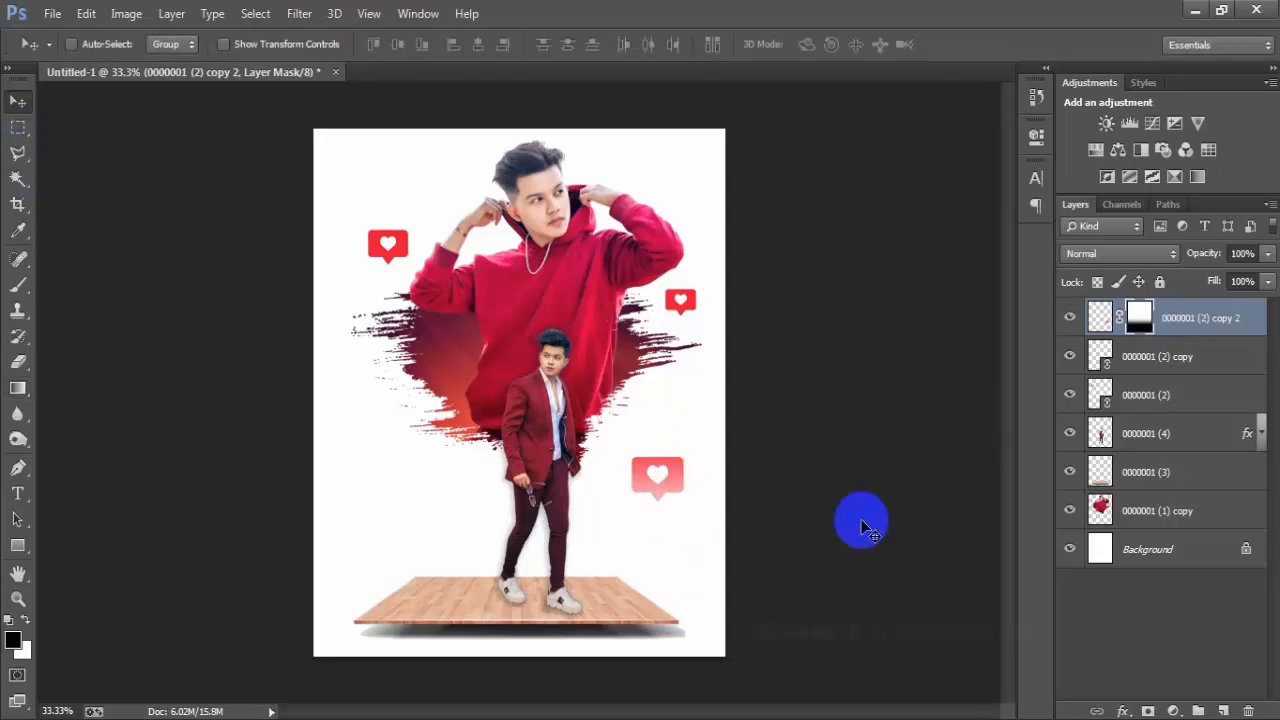
- Add a Gradient Fill layer above all layers using the black-to-transparent preset
{"action": "left_click", "coordinate": [1173, 711]}
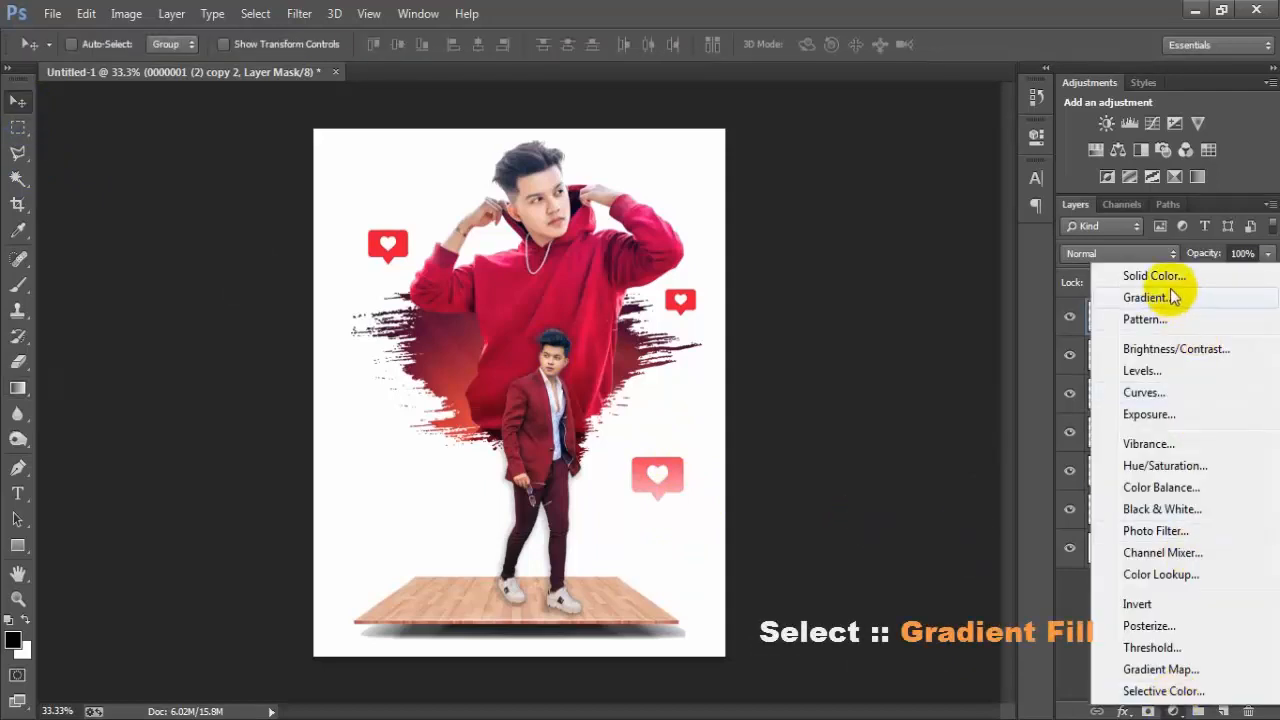
{"action": "left_click", "coordinate": [1173, 297]}
{"action": "left_click", "coordinate": [843, 223]}
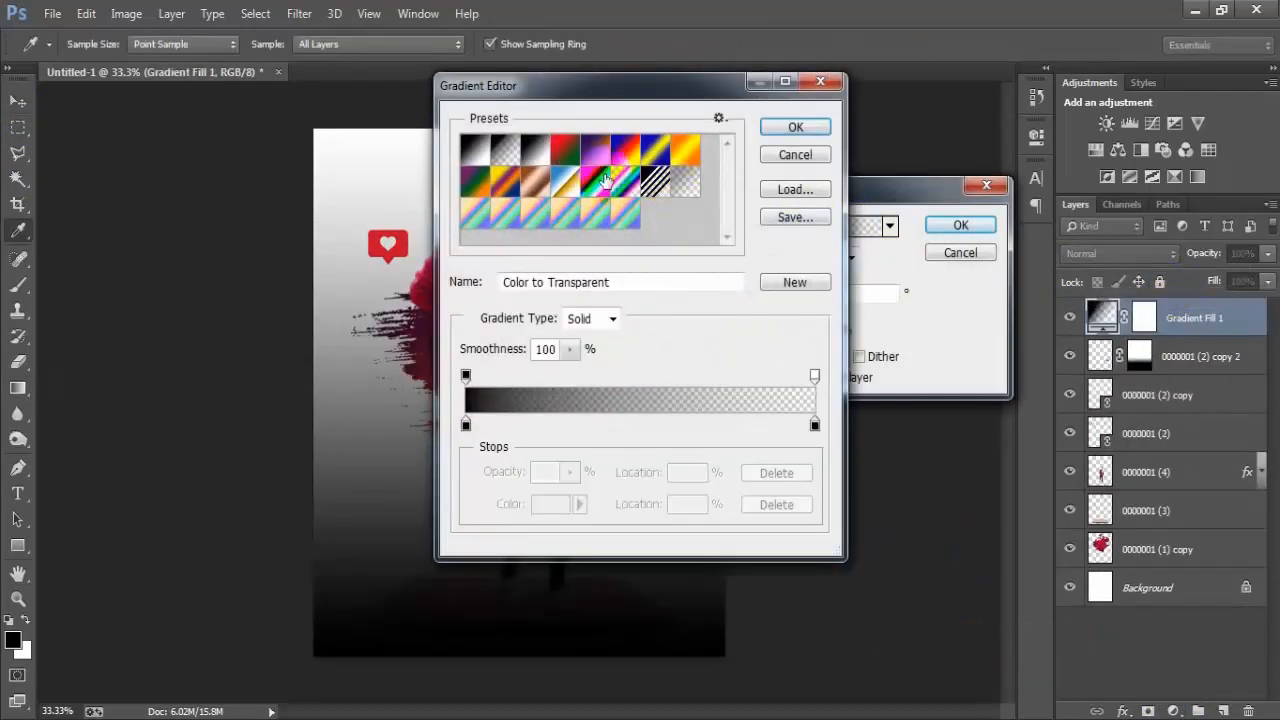
{"action": "left_click", "coordinate": [505, 155]}
{"action": "left_click", "coordinate": [790, 128]}
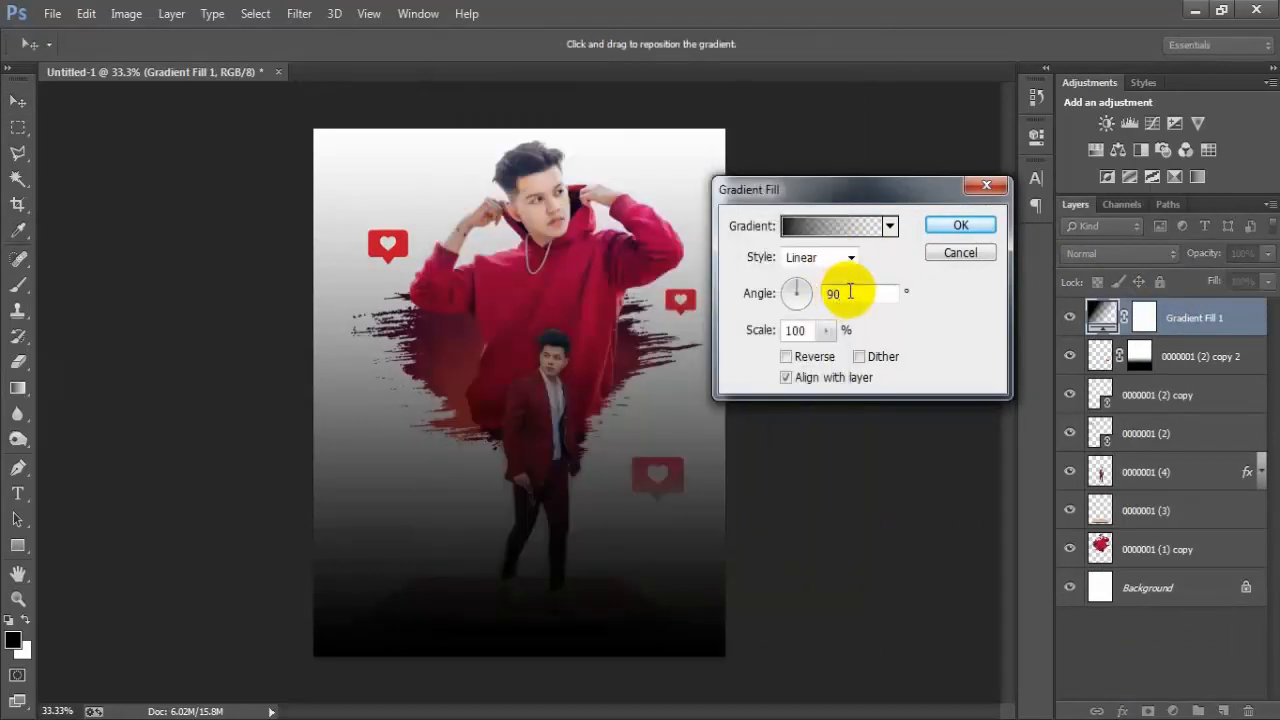
- Set the gradient fill to Radial style, reversed, with a scale of 446%, to form a soft vignette
{"action": "left_click", "coordinate": [849, 257]}
{"action": "left_click", "coordinate": [788, 294]}
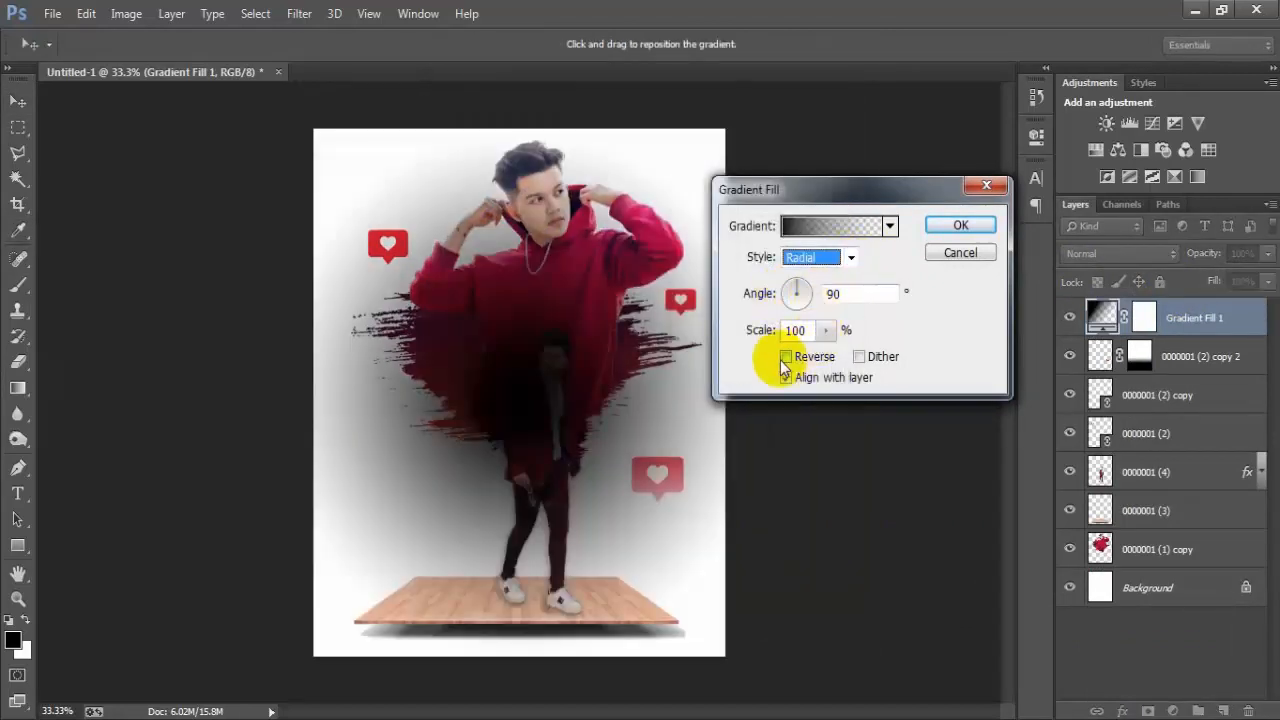
{"action": "left_click", "coordinate": [786, 356]}
{"action": "left_click_drag", "start_coordinate": [825, 330], "coordinate": [857, 359]}
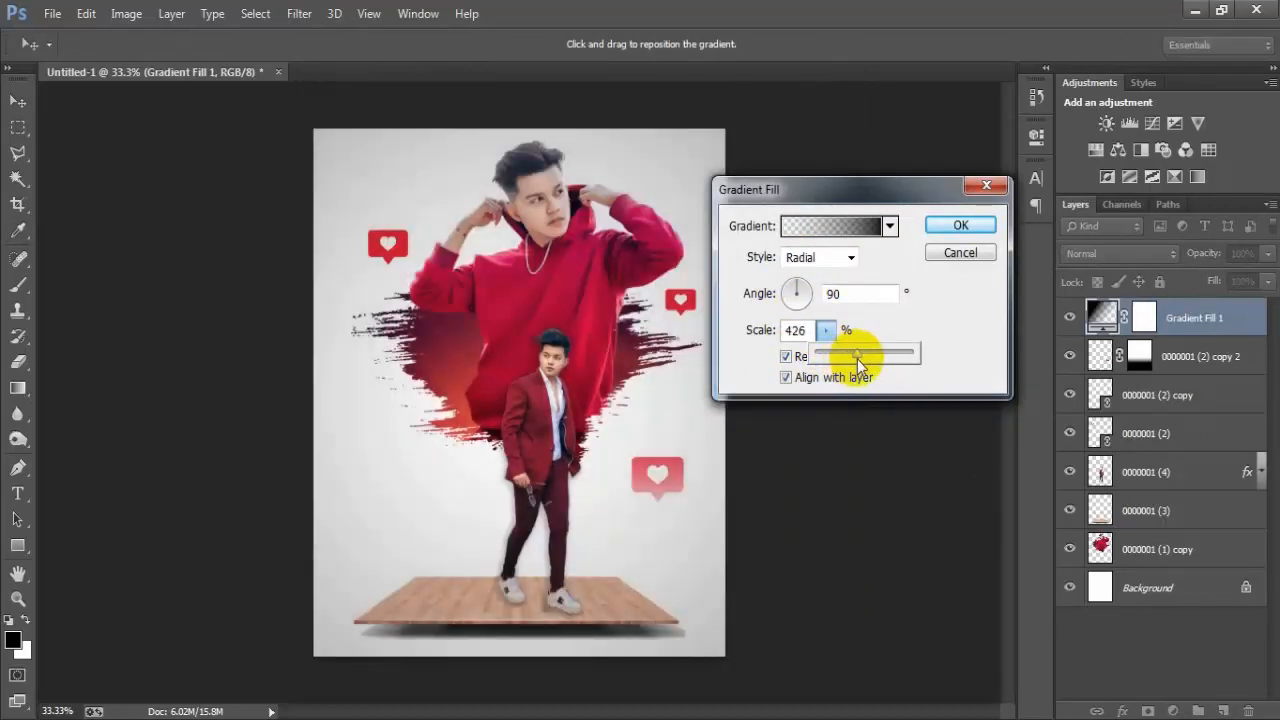
{"action": "left_click_drag", "start_coordinate": [857, 359], "coordinate": [859, 359]}
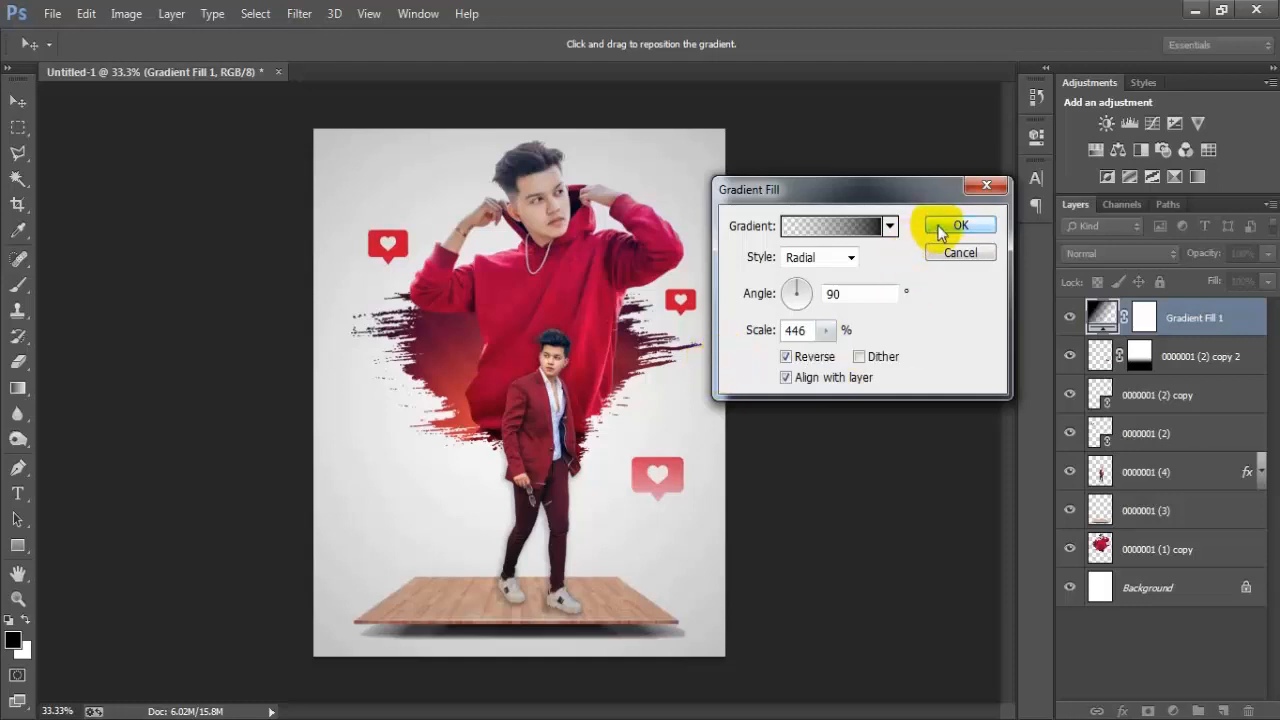
{"action": "left_click", "coordinate": [950, 225]}
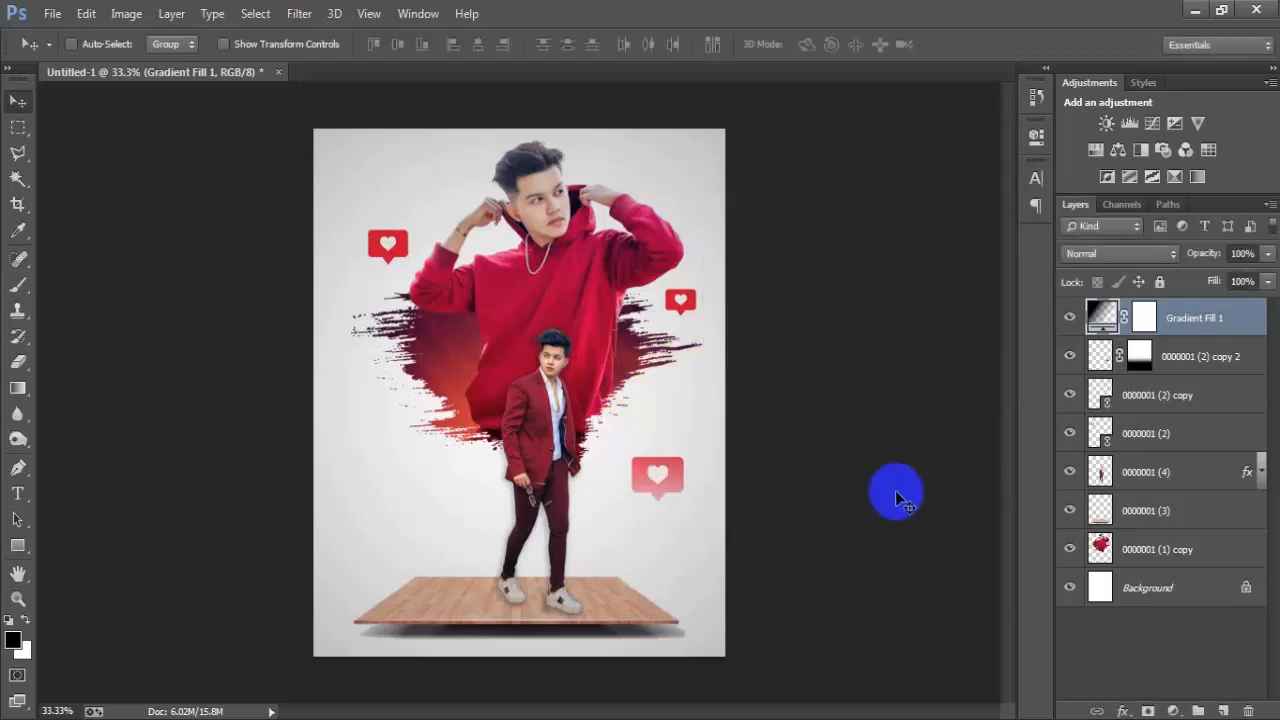
- Inspect the vignetted composition up close and compare it with the similar artwork in Untitled-2.psd
{"action": "key", "text": "ctrl+plus"}
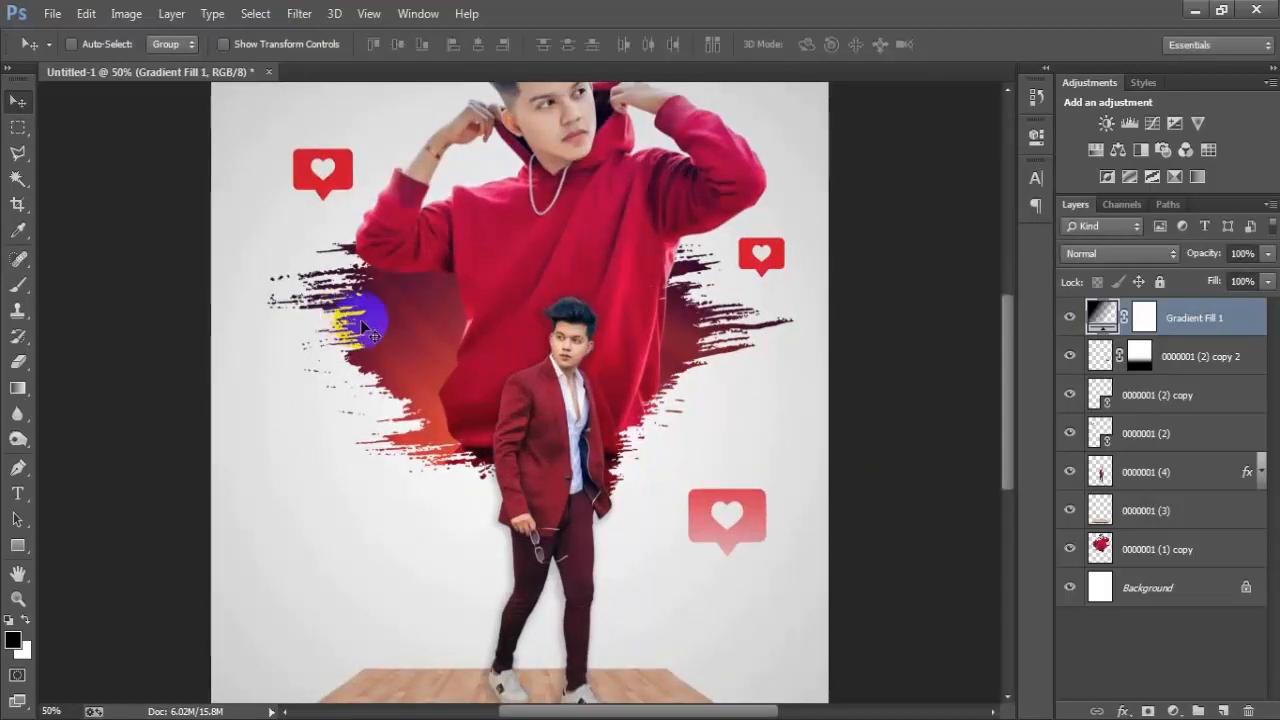
{"action": "scroll", "coordinate": [649, 290], "scroll_direction": "up", "scroll_amount": 4}
{"action": "scroll", "coordinate": [621, 312], "scroll_direction": "down", "scroll_amount": 5}
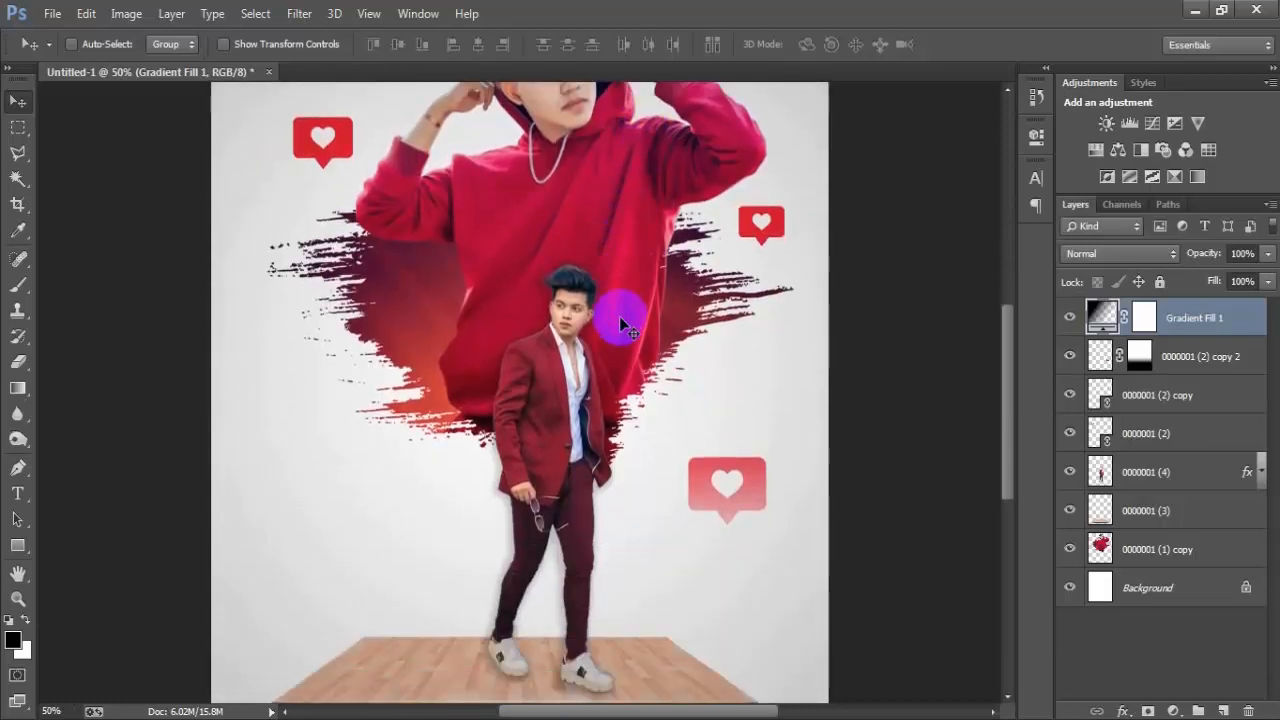
{"action": "scroll", "coordinate": [616, 346], "scroll_direction": "up", "scroll_amount": 3}
{"action": "scroll", "coordinate": [616, 346], "scroll_direction": "down", "scroll_amount": 3}
{"action": "key", "text": "ctrl+minus"}
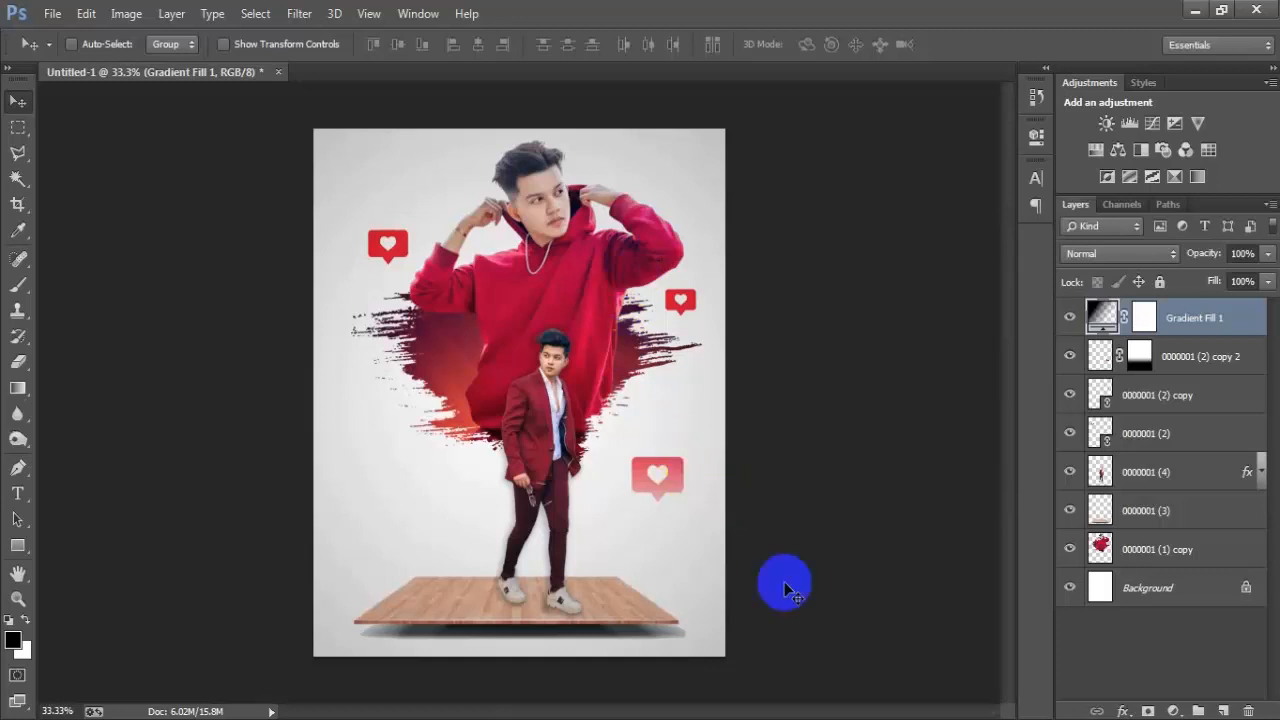
{"action": "left_click", "coordinate": [443, 78]}
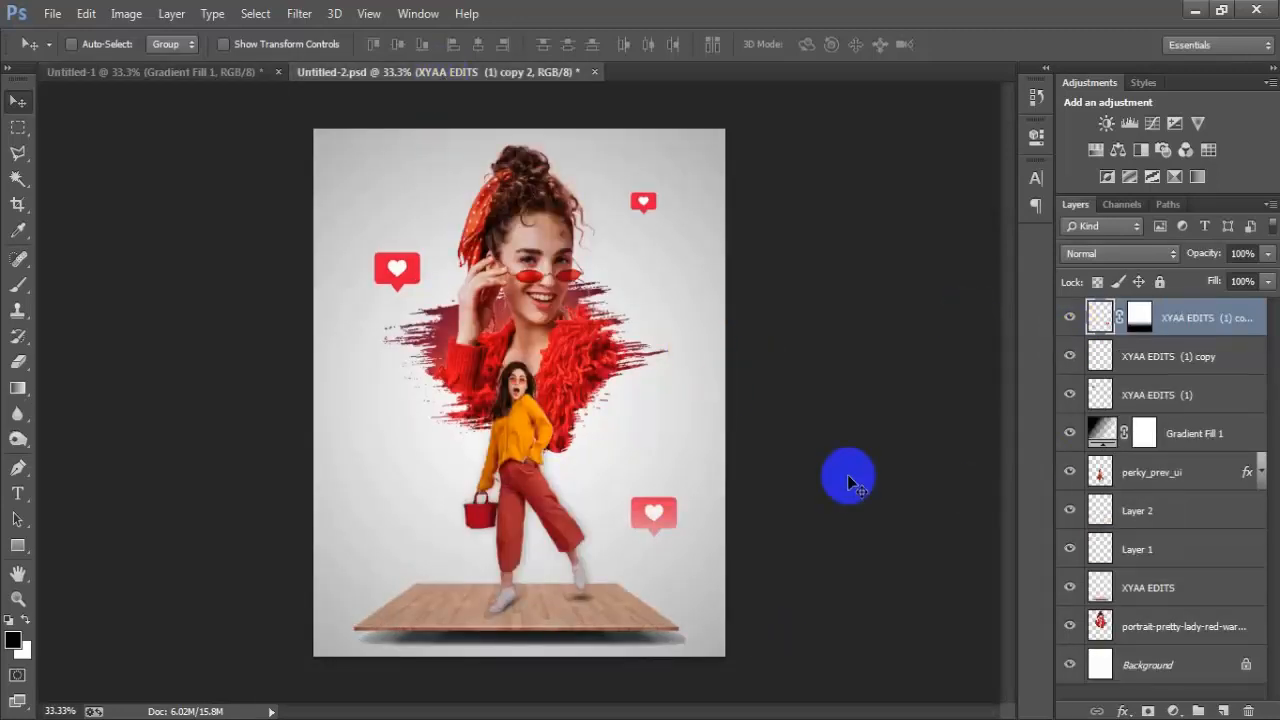
{"action": "key", "text": "ctrl+plus"}
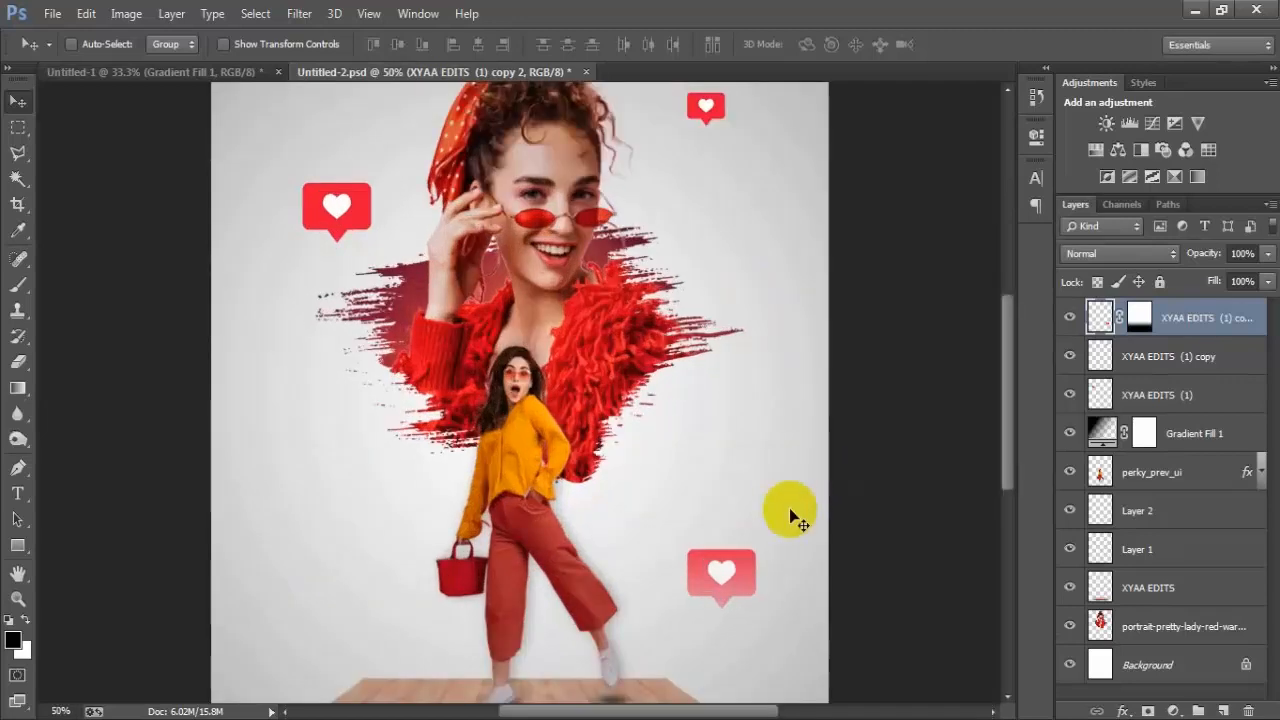
{"action": "scroll", "coordinate": [790, 518], "scroll_direction": "down", "scroll_amount": 5}
{"action": "key", "text": "ctrl+minus"}
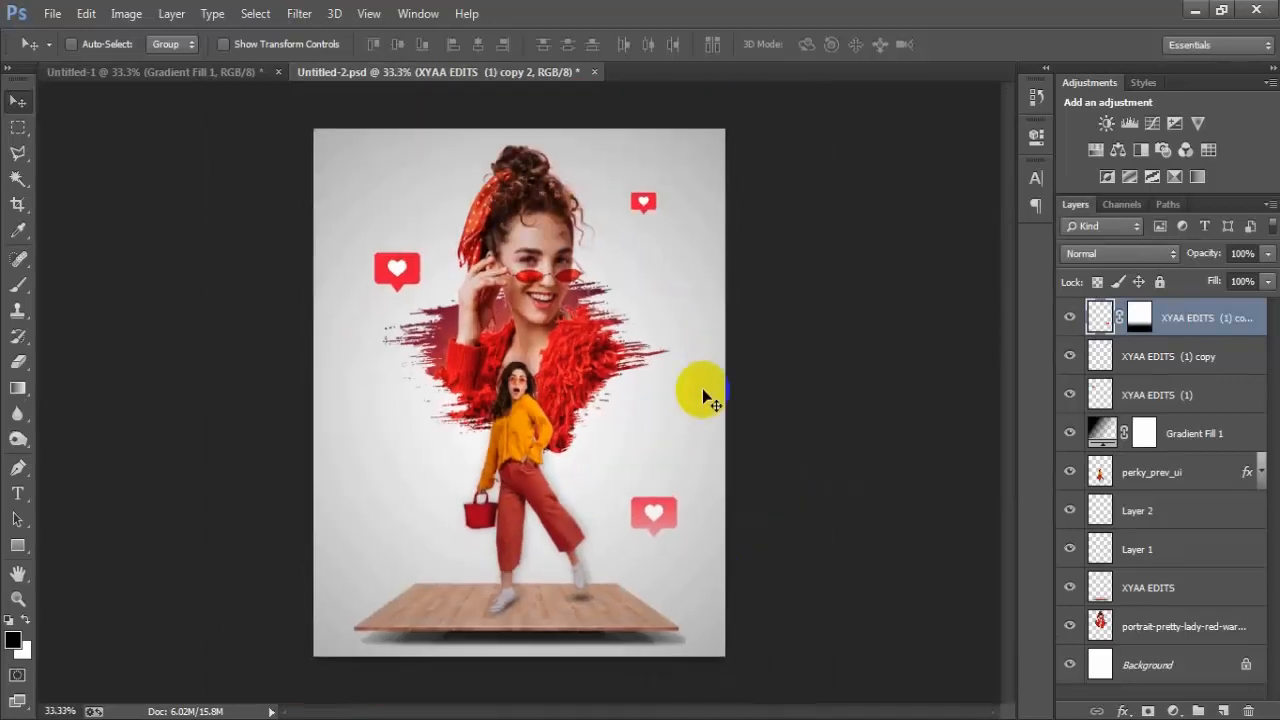
{"action": "left_click", "coordinate": [210, 73]}
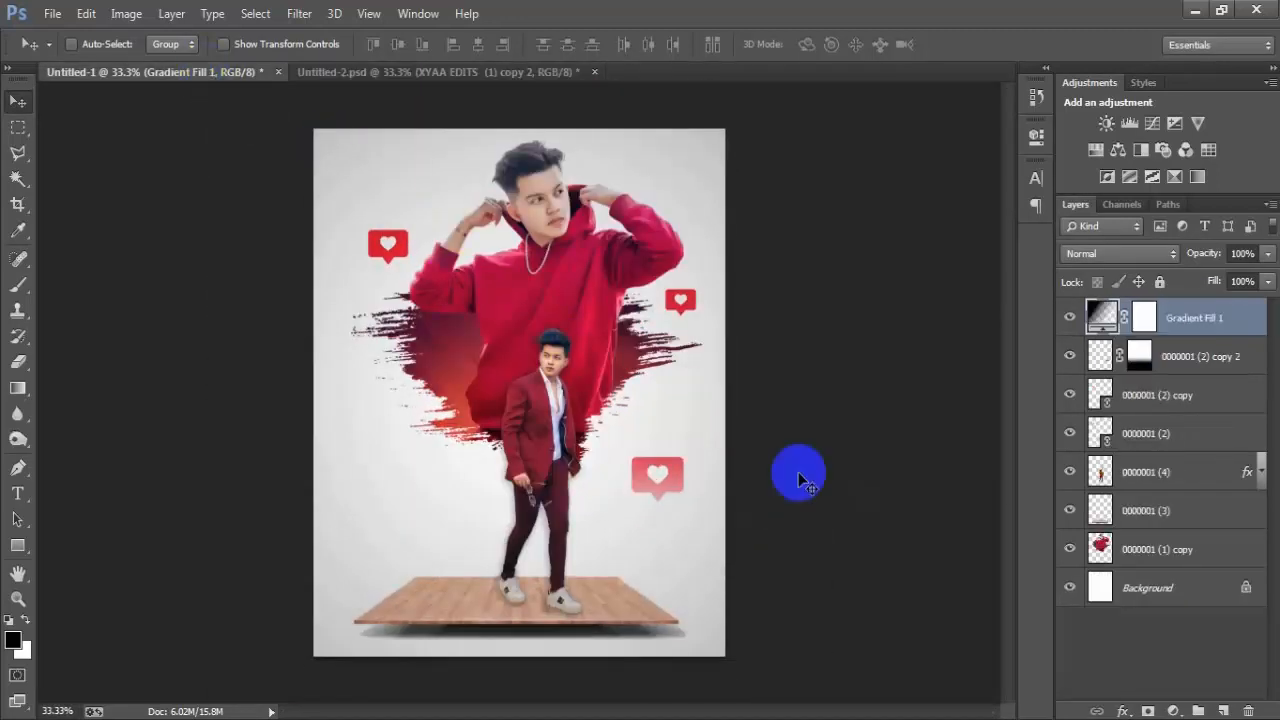